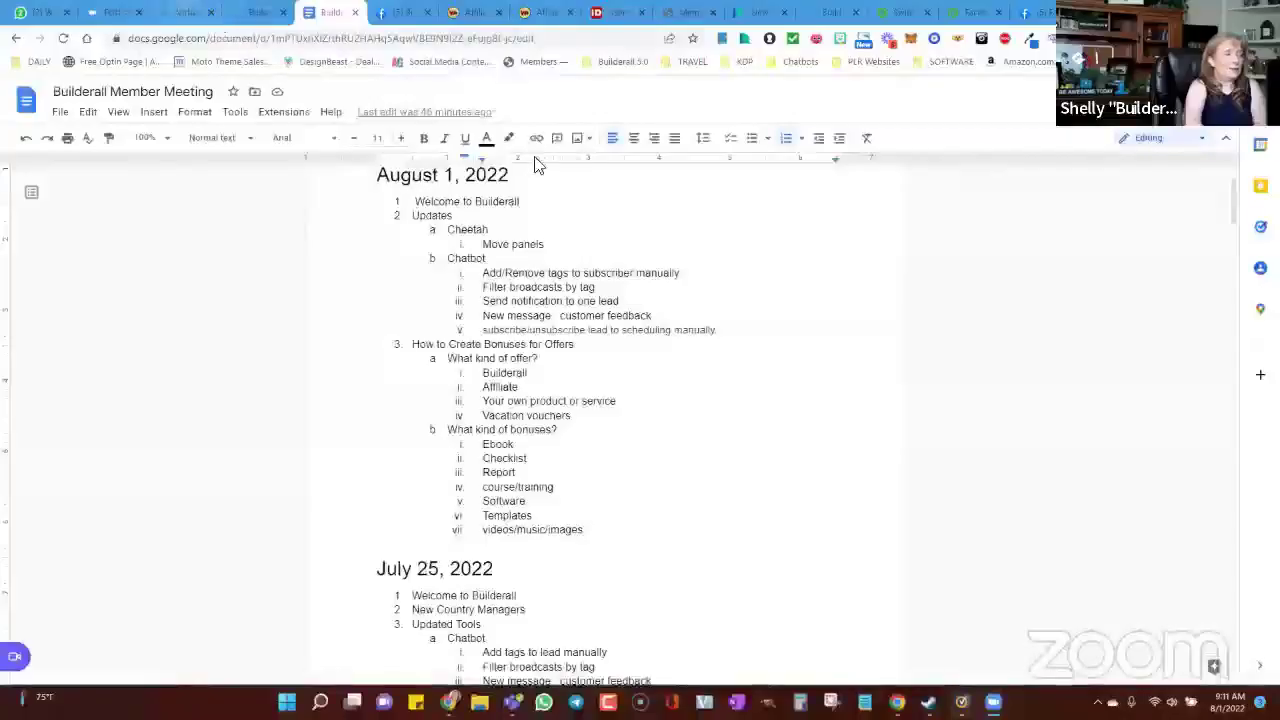
# Open the Team Awesome page of the Welcome site for editing in the Cheetah Website Builder
pyautogui.click(181, 10)
pyautogui.moveTo(709, 118)
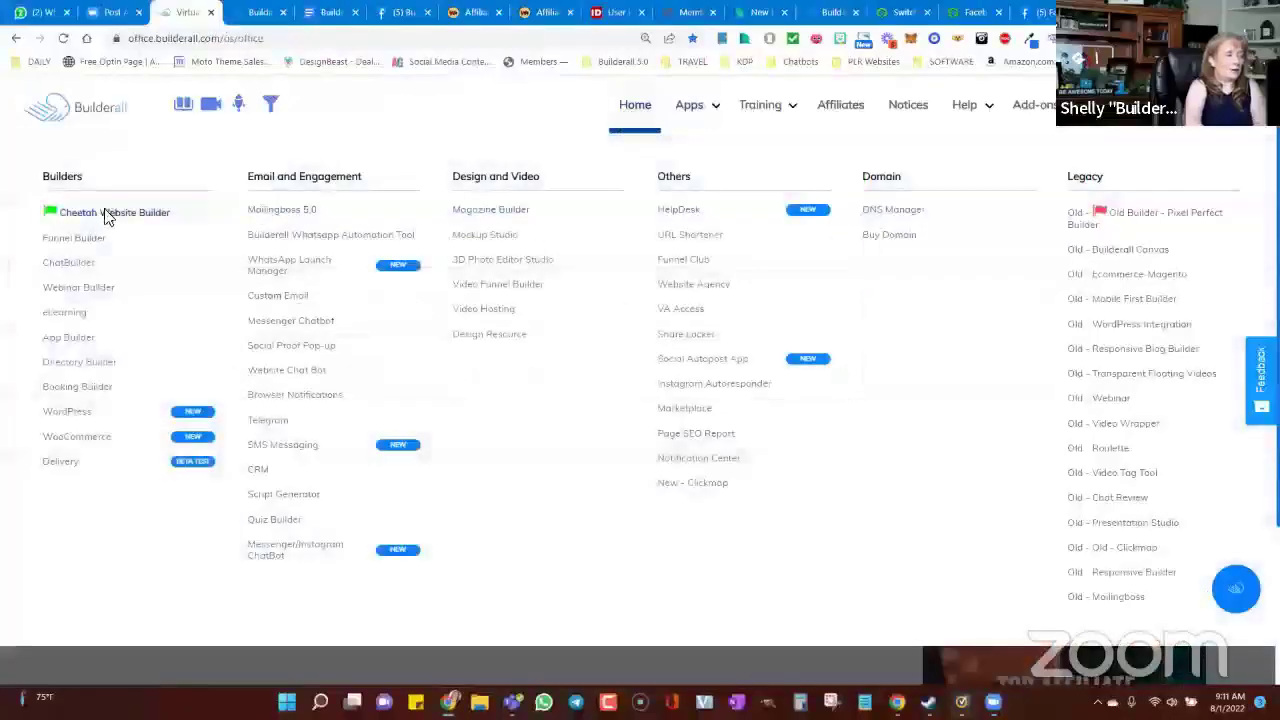
pyautogui.click(105, 213)
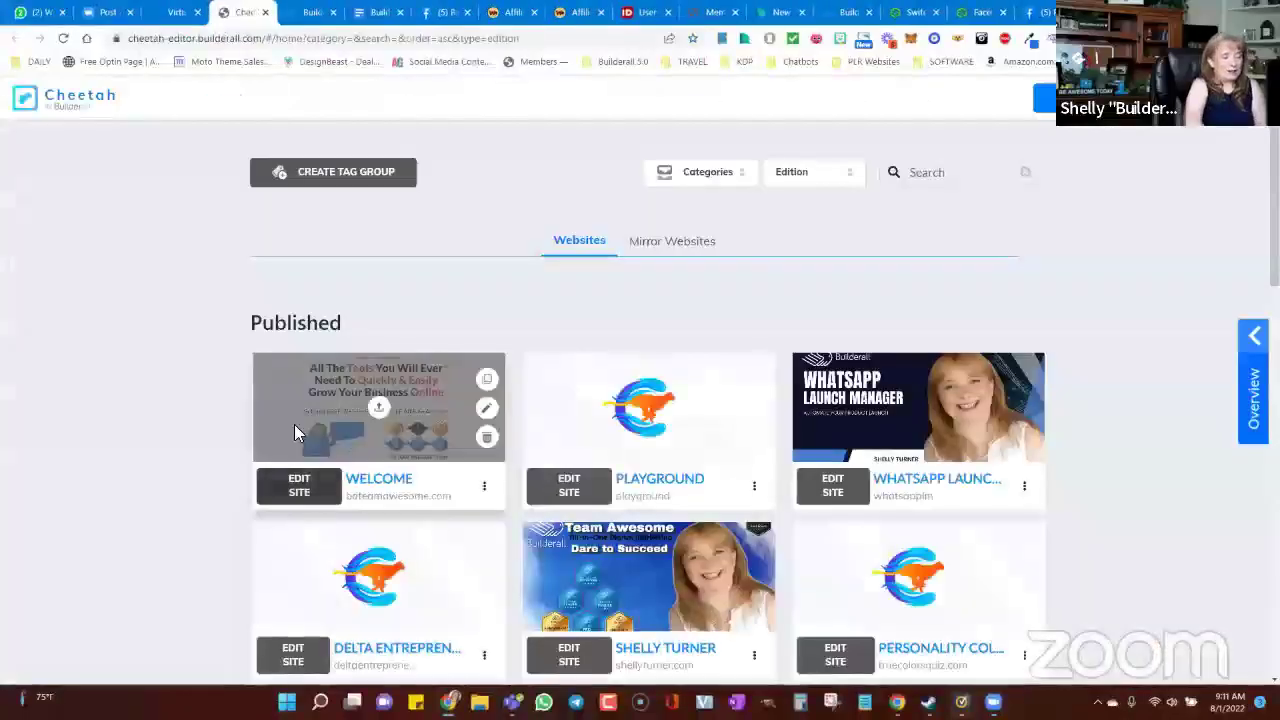
pyautogui.click(297, 485)
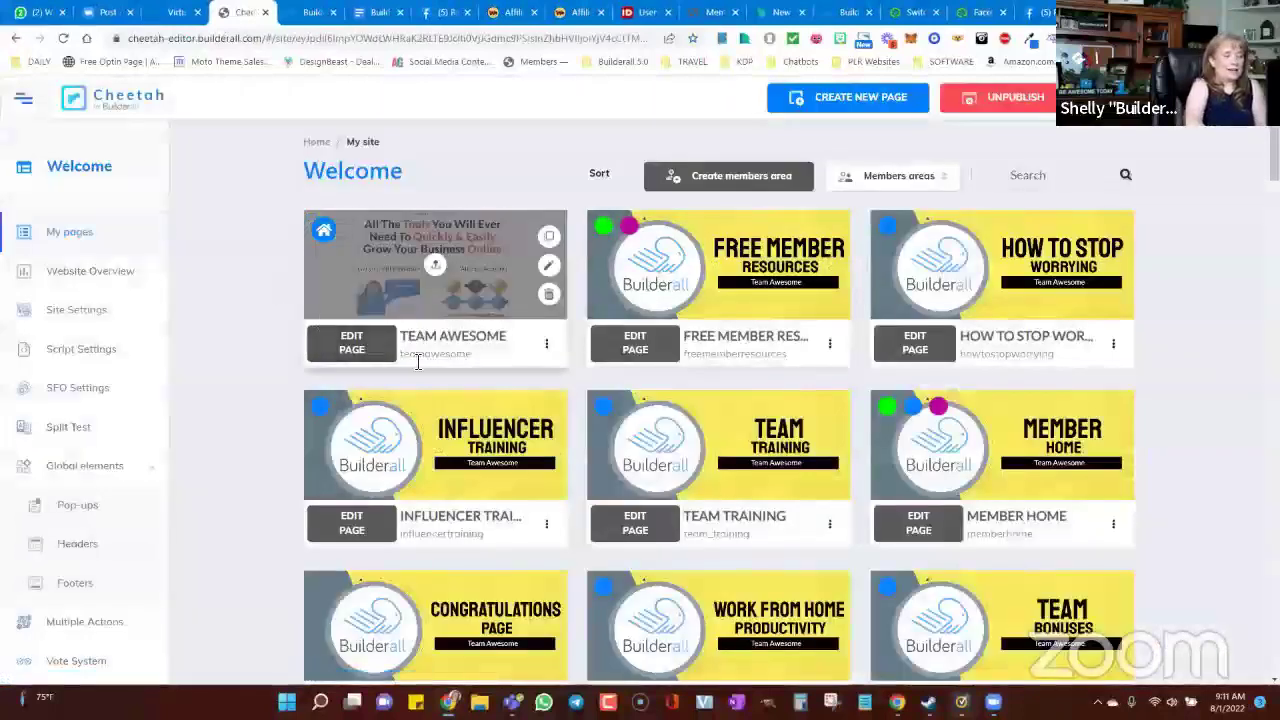
pyautogui.click(352, 349)
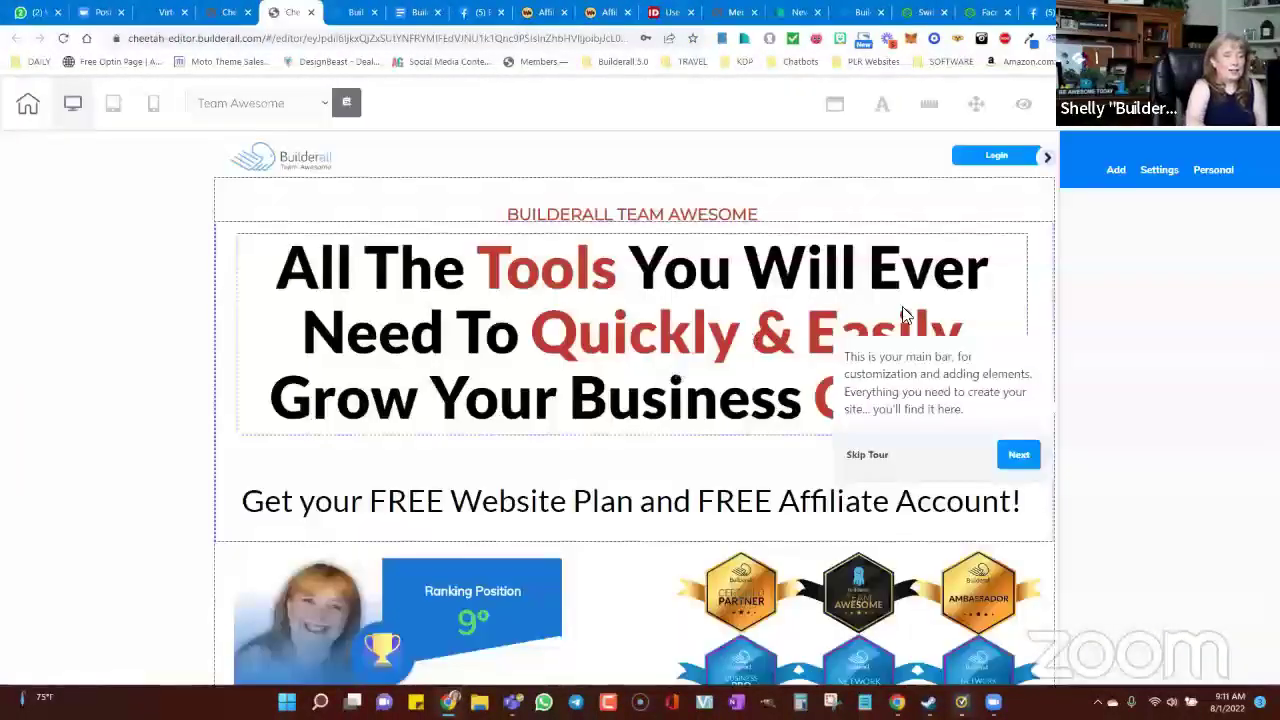
# Examine the Team Awesome page from header to footer and select the headline panel
pyautogui.scroll(-10, 666, 490)
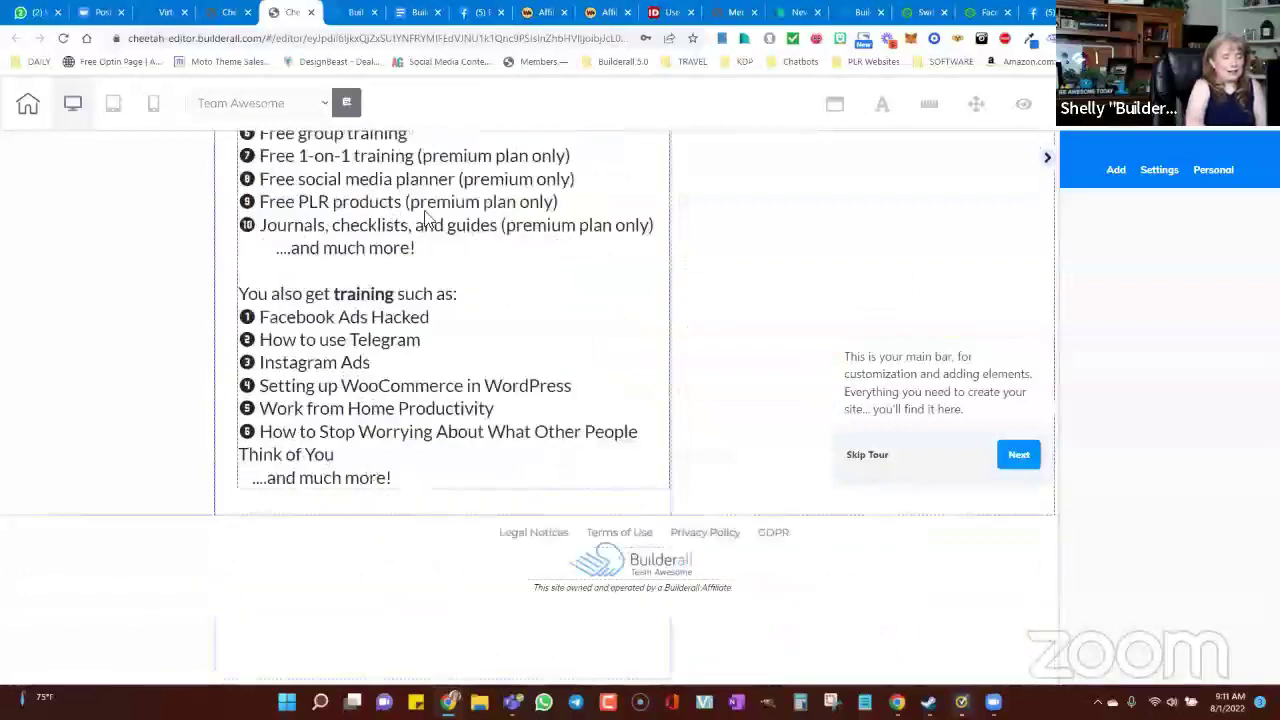
pyautogui.scroll(4, 477, 346)
pyautogui.scroll(5, 490, 350)
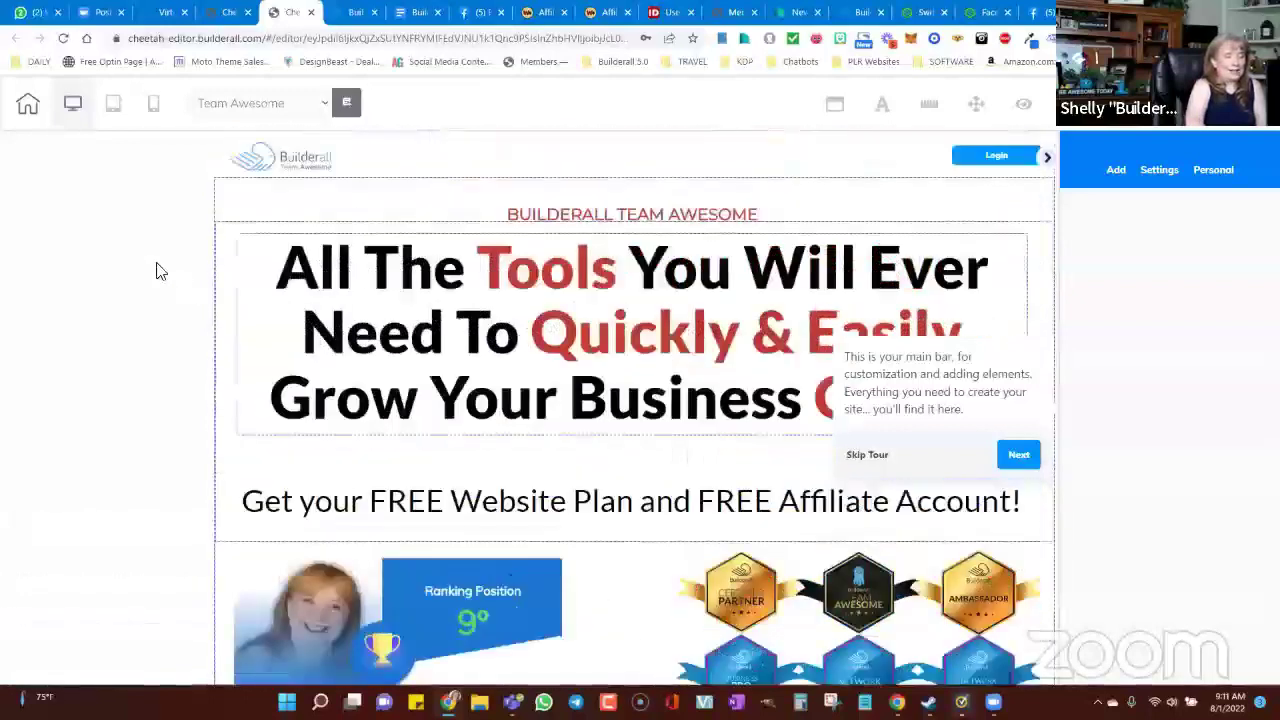
pyautogui.click(157, 259)
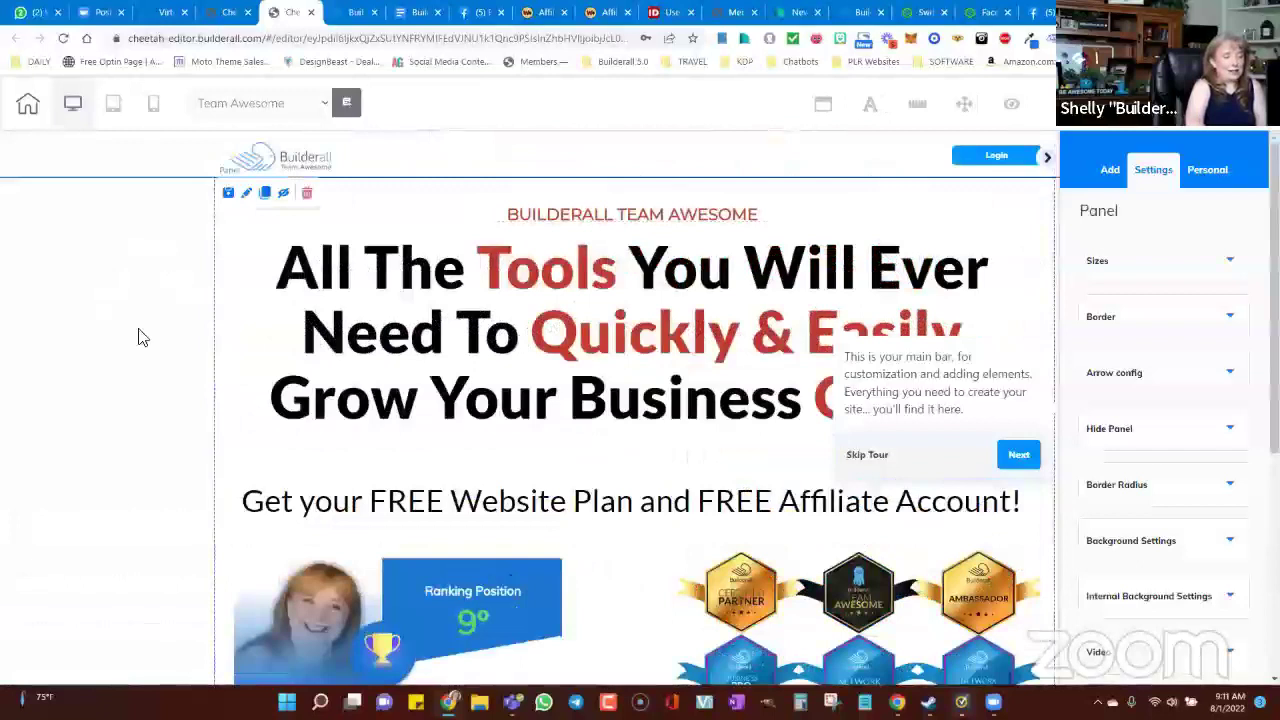
pyautogui.scroll(-9, 143, 338)
pyautogui.scroll(10, 465, 498)
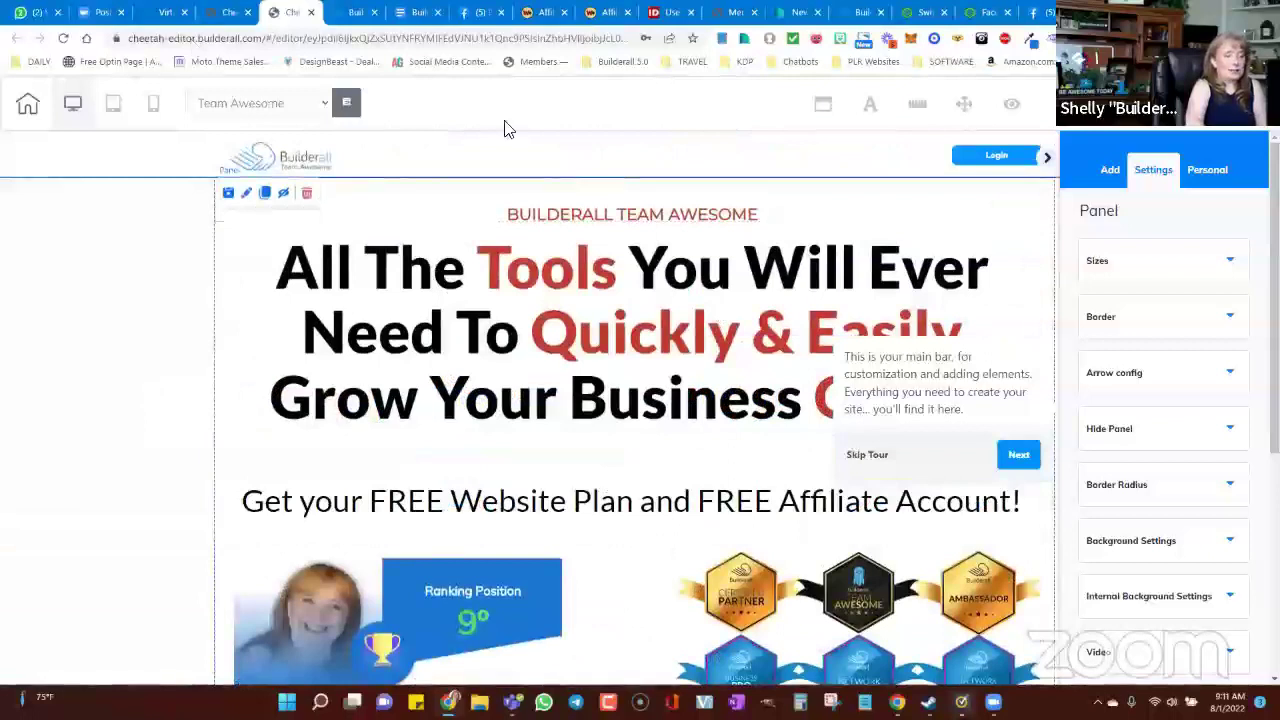
# Display the list for moving the page's panel order and skip the guided tour
pyautogui.click(966, 112)
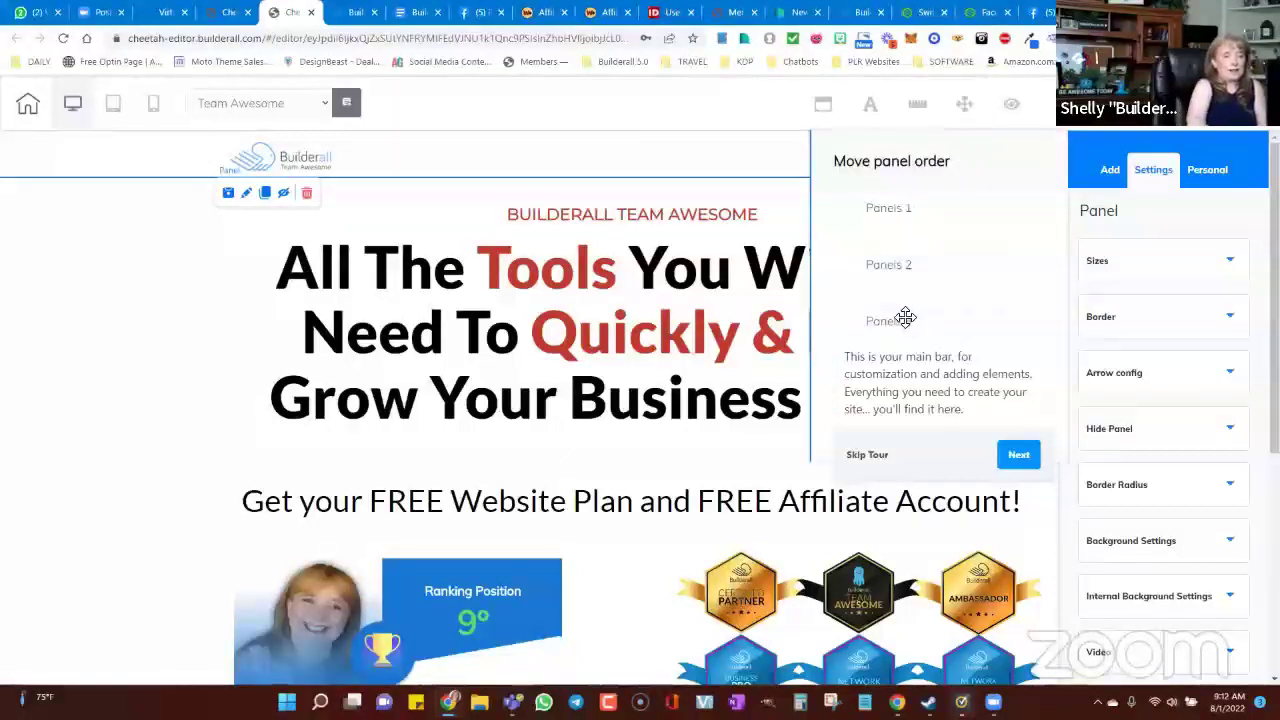
pyautogui.moveTo(908, 271)
pyautogui.mouseDown()
pyautogui.moveTo(908, 214)
pyautogui.moveTo(911, 276)
pyautogui.mouseUp()
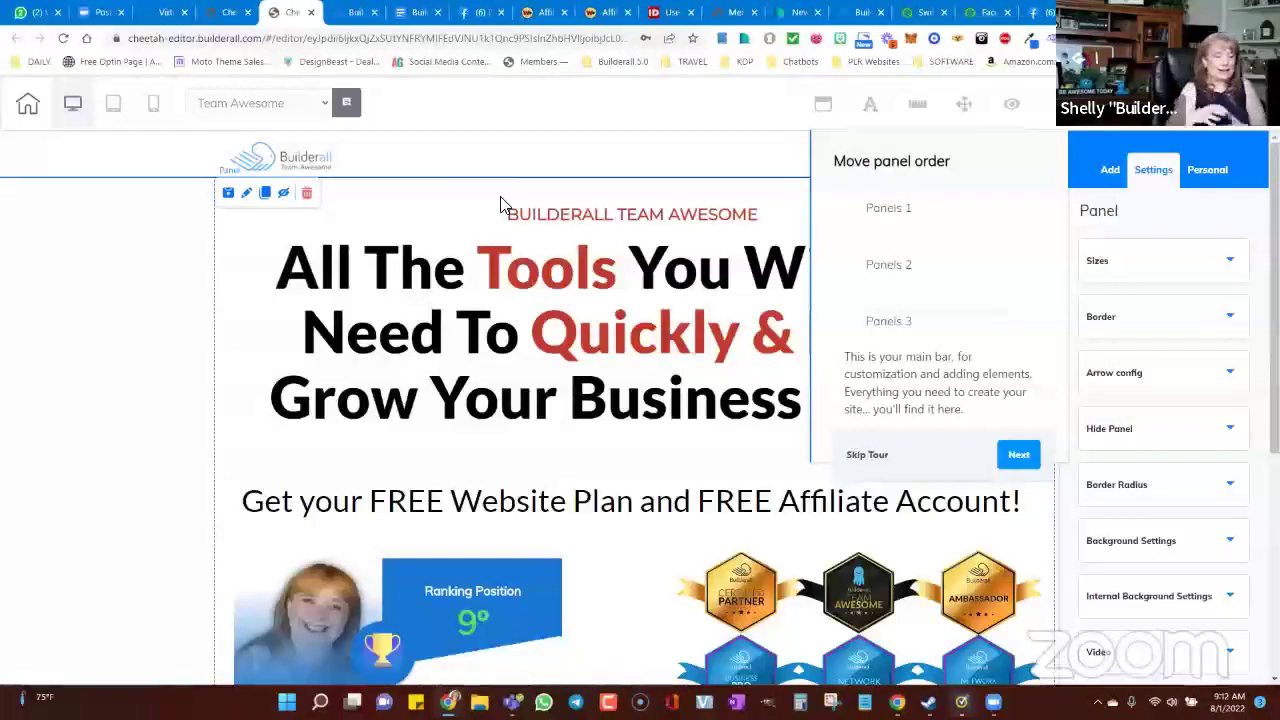
pyautogui.click(867, 455)
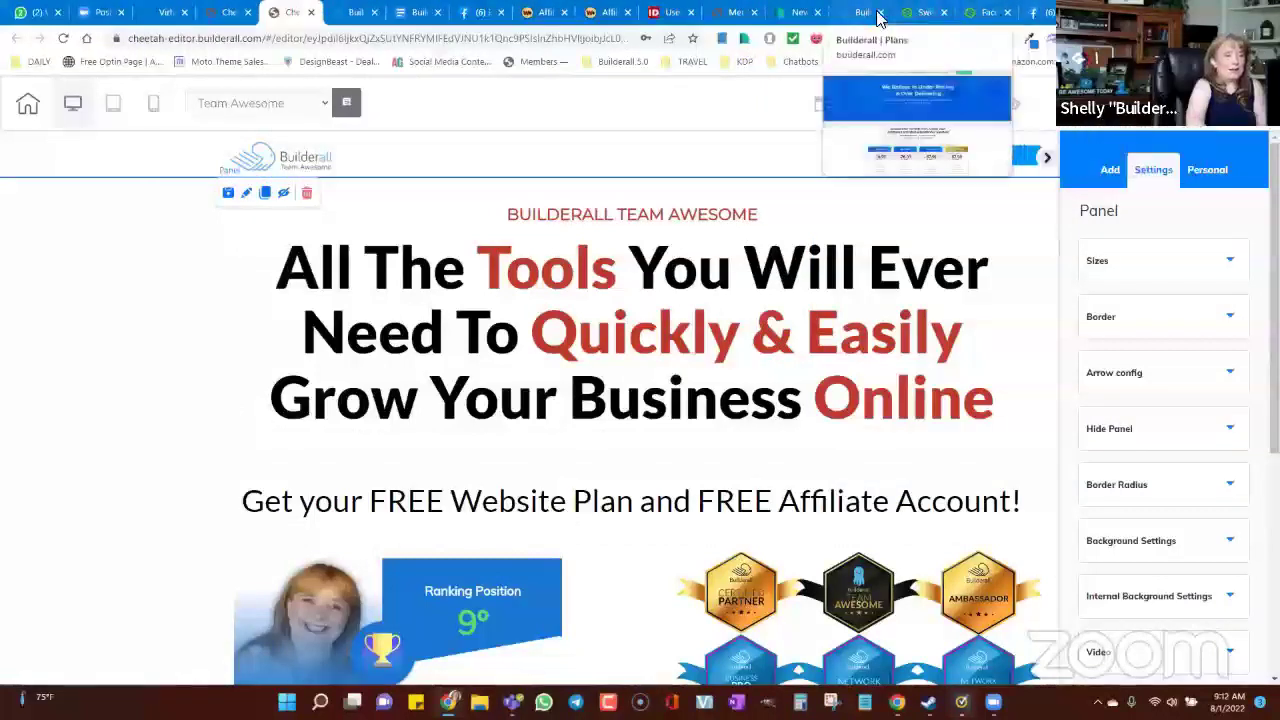
# Check the meeting agenda, return to the Builderall office and open the Builderall Team Awesome page in the Messenger/Instagram ChatBot
pyautogui.click(415, 14)
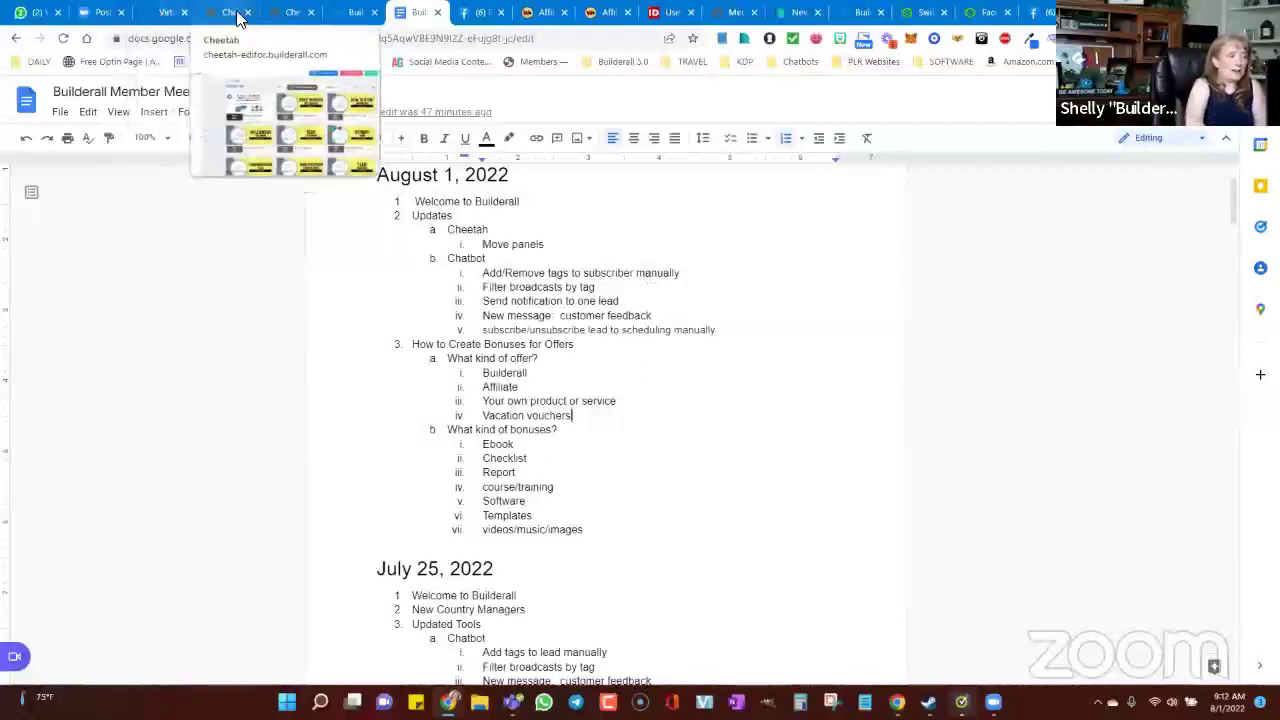
pyautogui.click(152, 12)
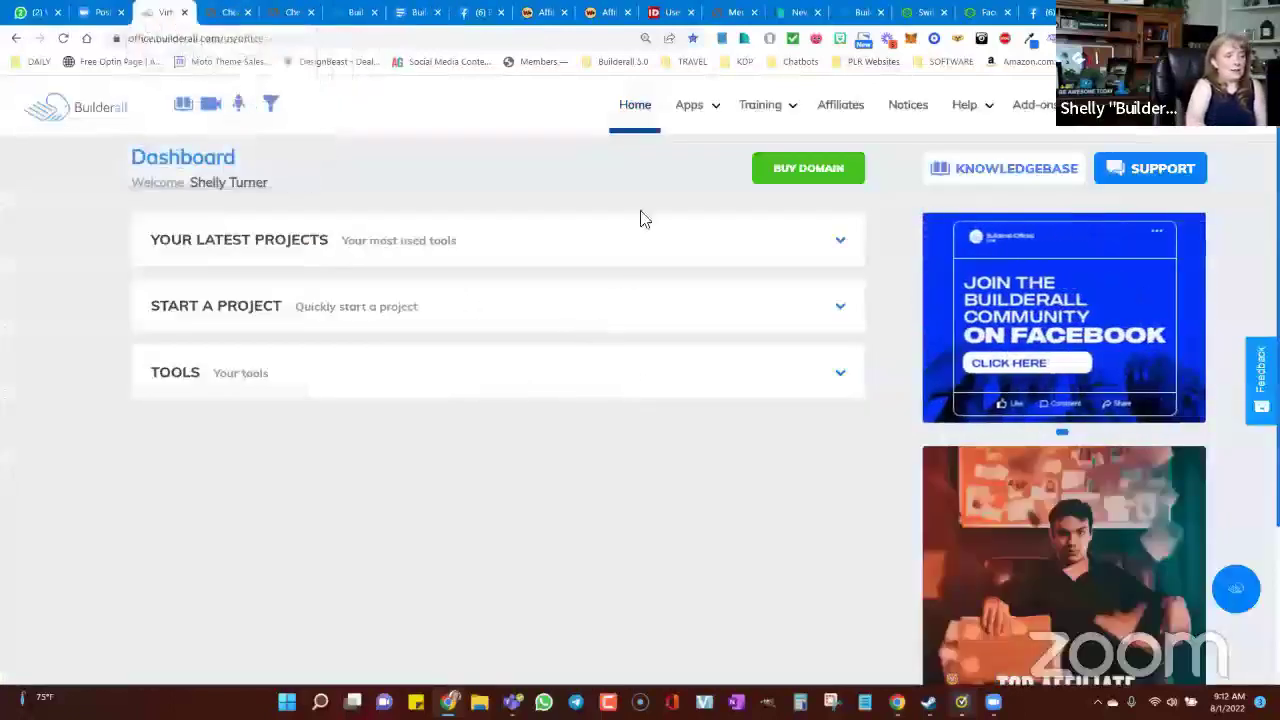
pyautogui.moveTo(700, 120)
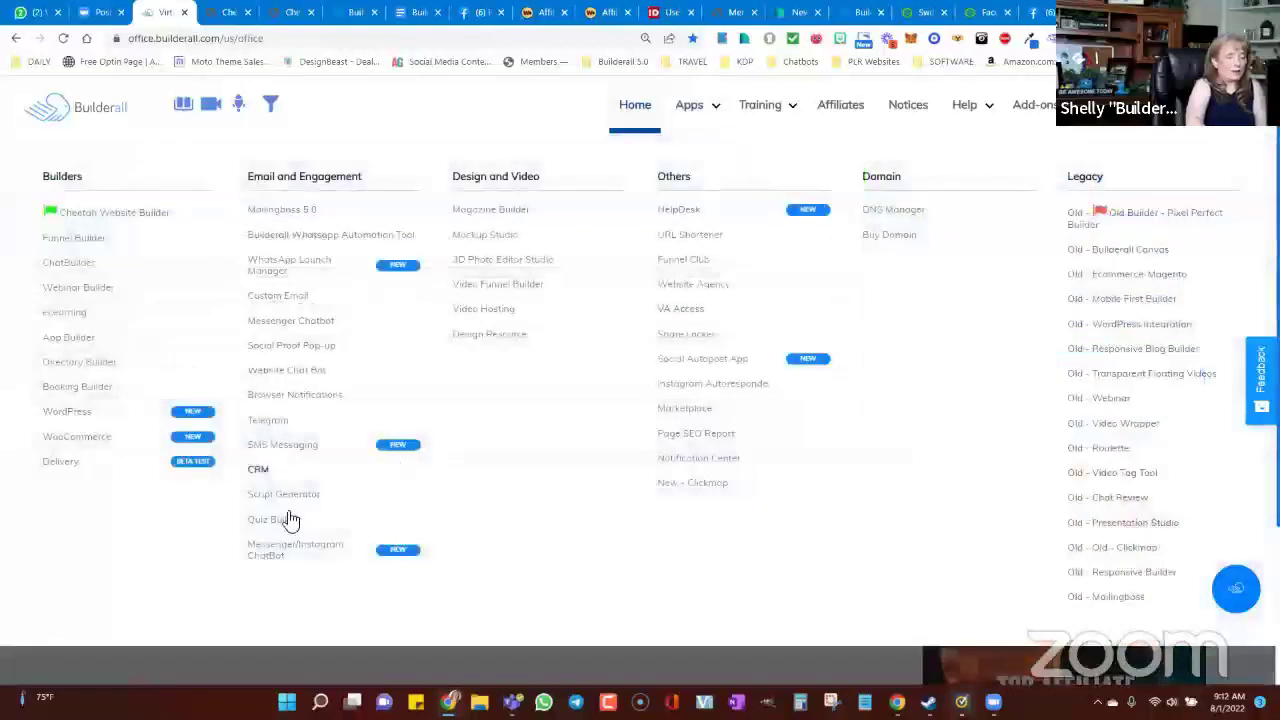
pyautogui.click(298, 549)
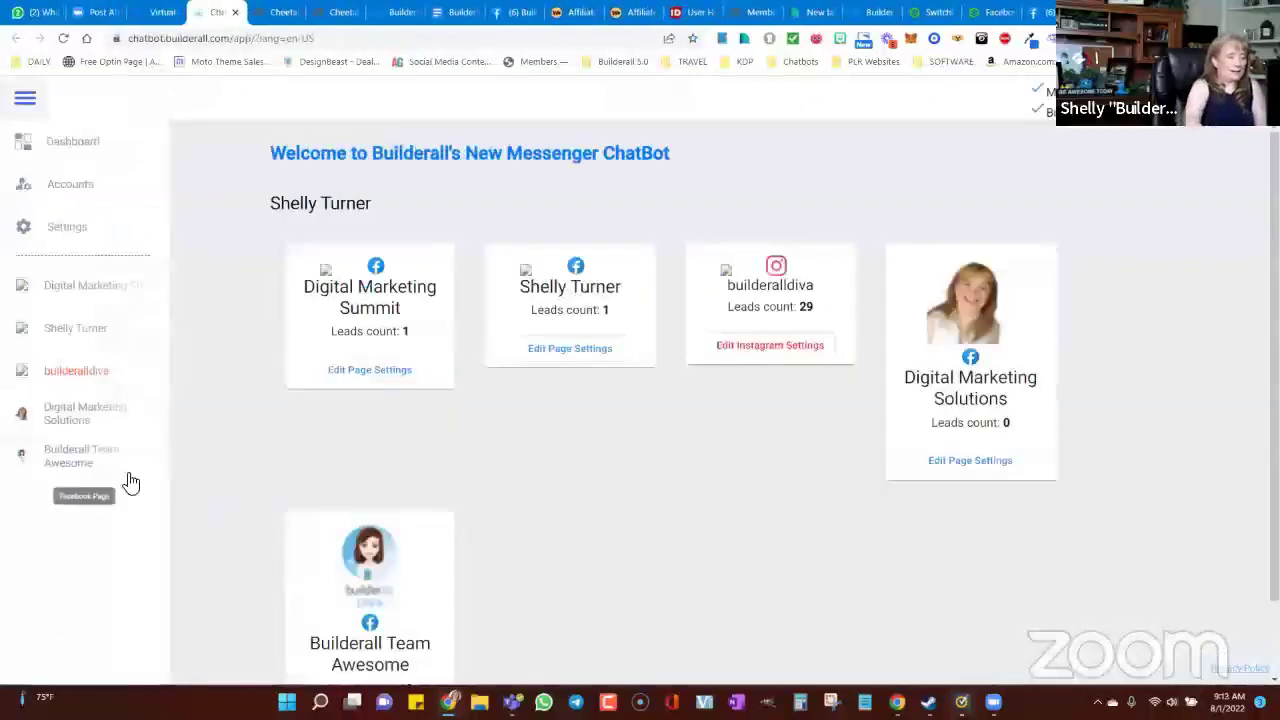
pyautogui.click(60, 458)
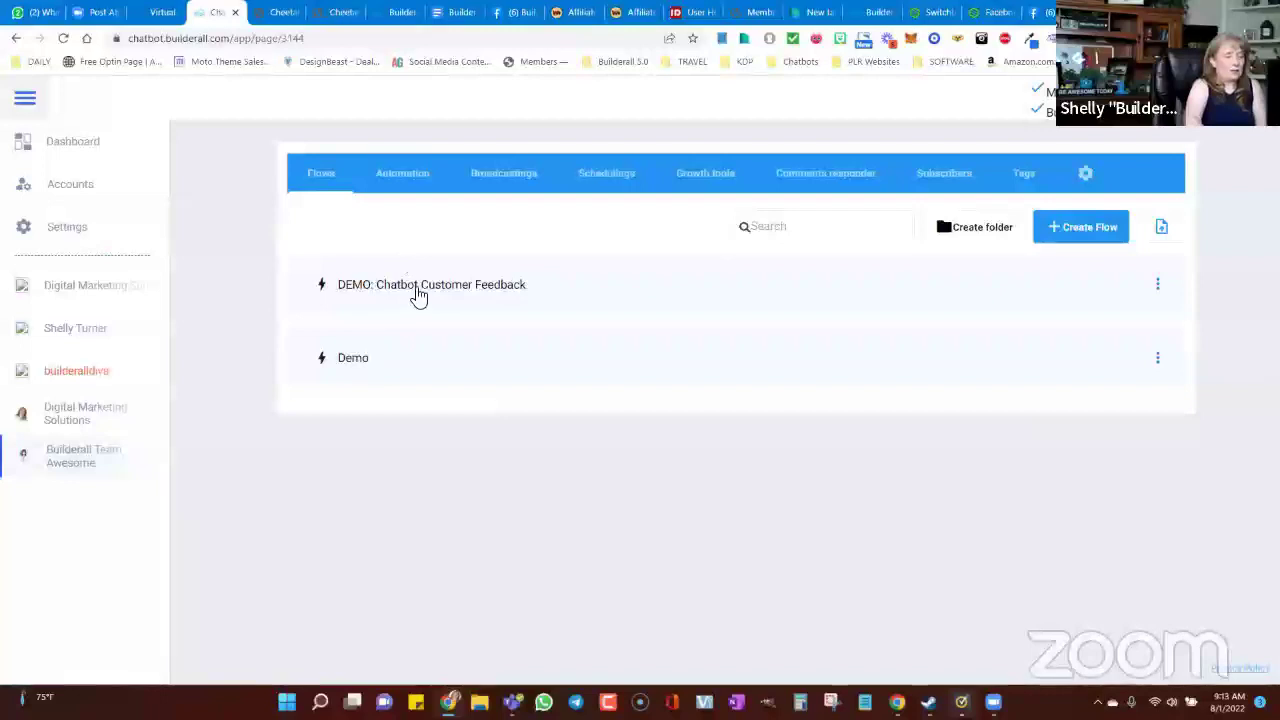
# Look through the "DEMO: Chatbot Customer Feedback" flow and return to the page options
pyautogui.click(417, 296)
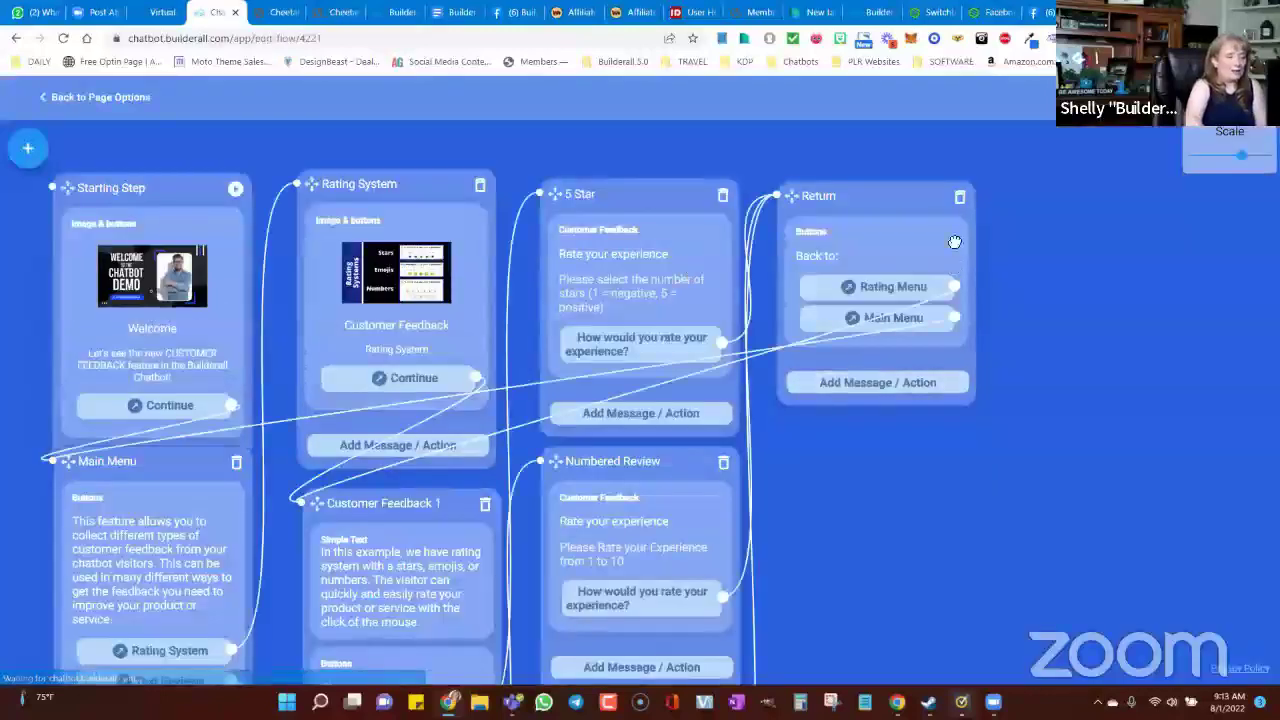
pyautogui.scroll(-3, 688, 269)
pyautogui.scroll(3, 902, 503)
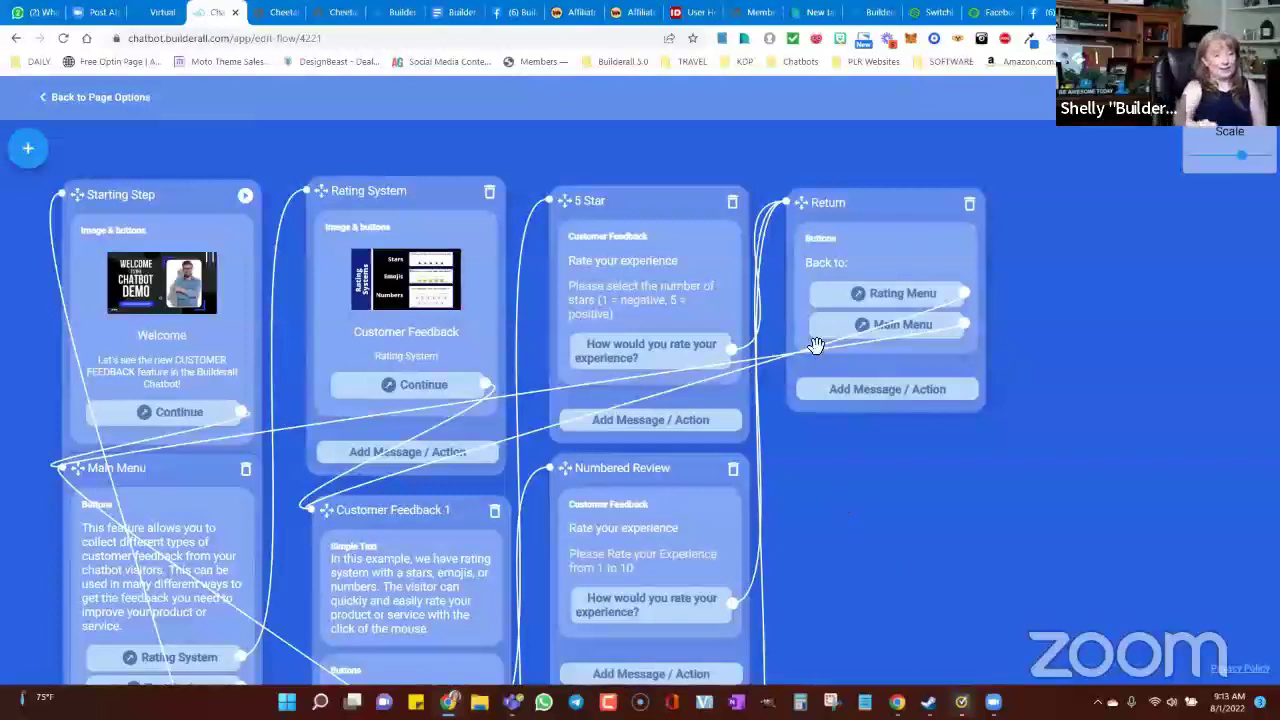
pyautogui.click(53, 105)
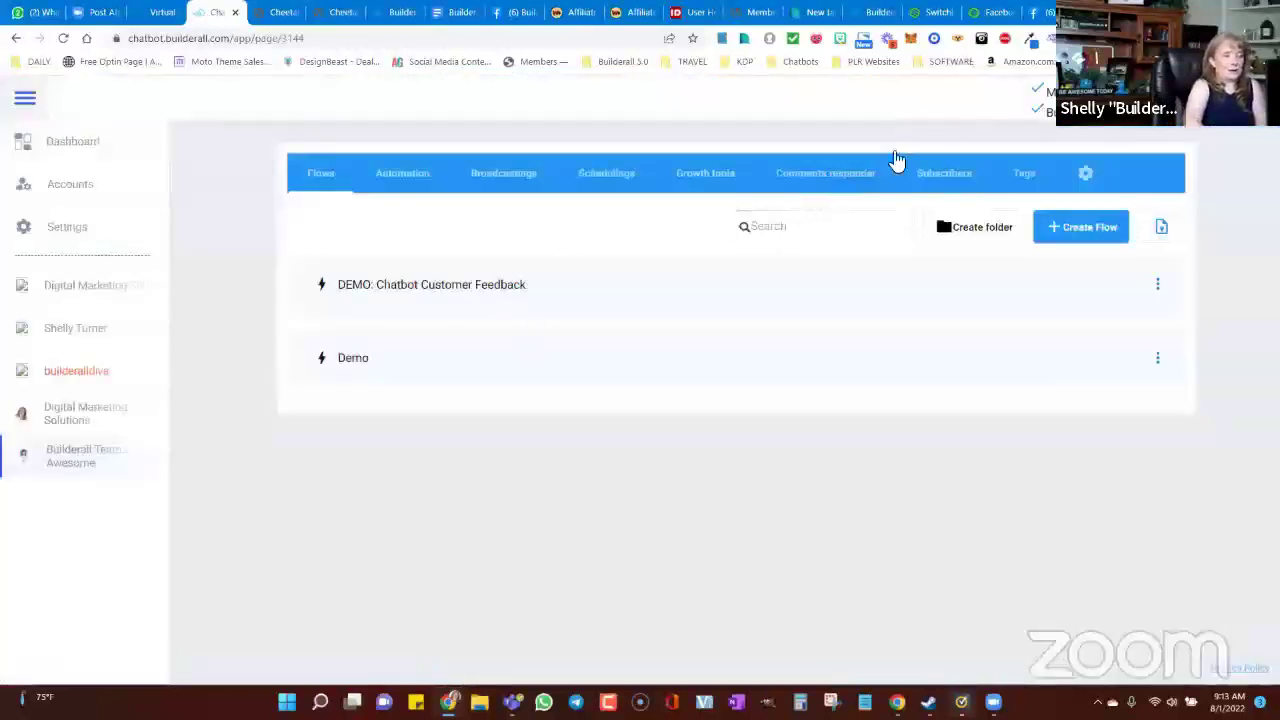
# Open the first subscriber's tag settings and try to assign a tag to that subscriber
pyautogui.click(929, 184)
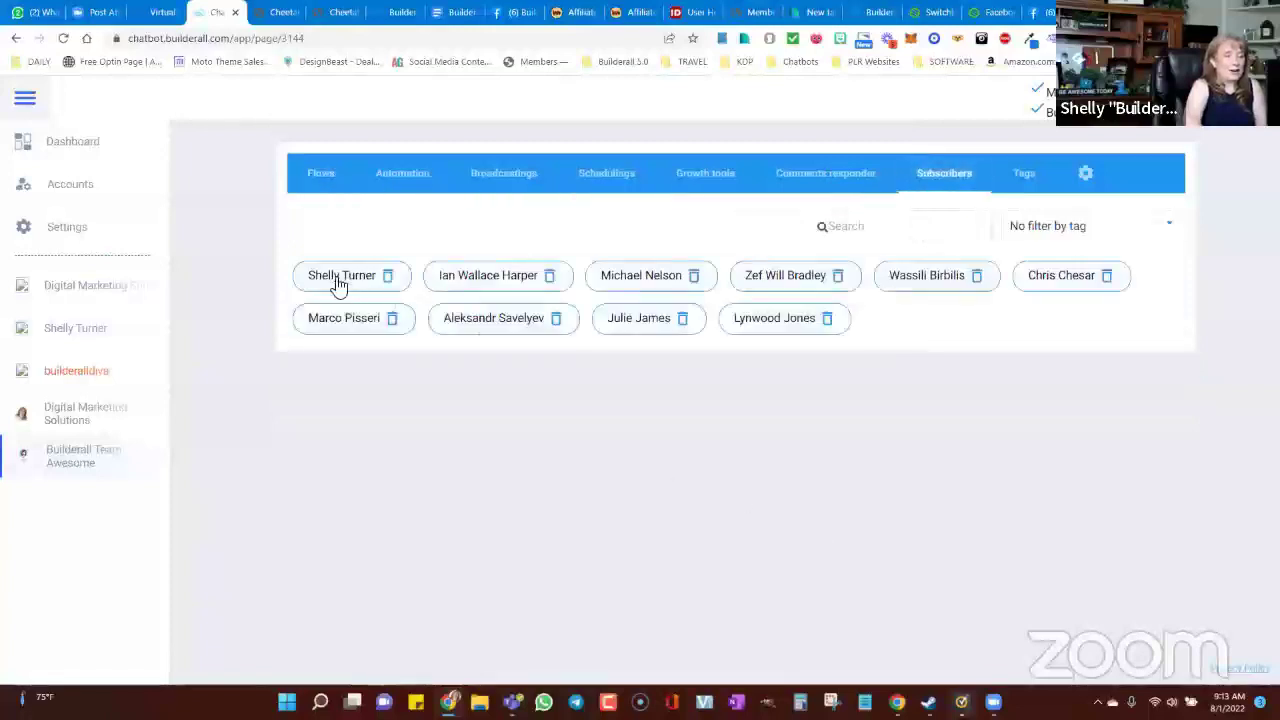
pyautogui.click(346, 279)
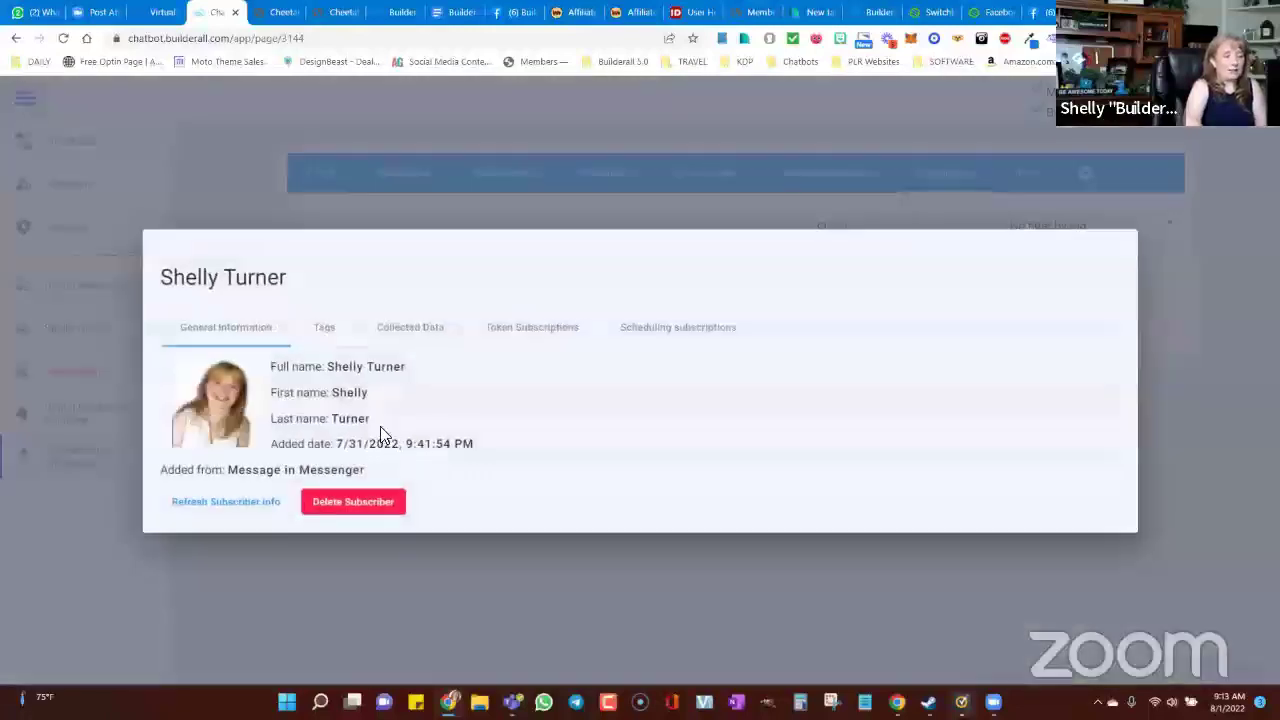
pyautogui.click(325, 332)
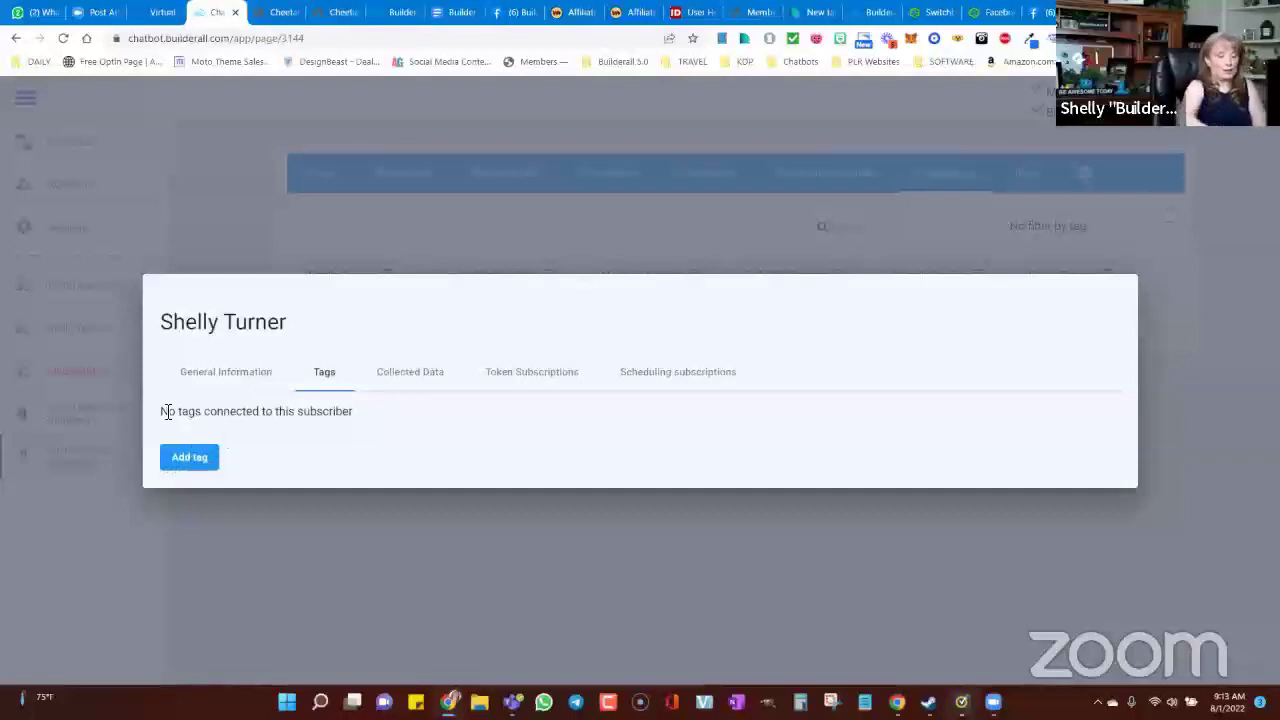
pyautogui.click(189, 462)
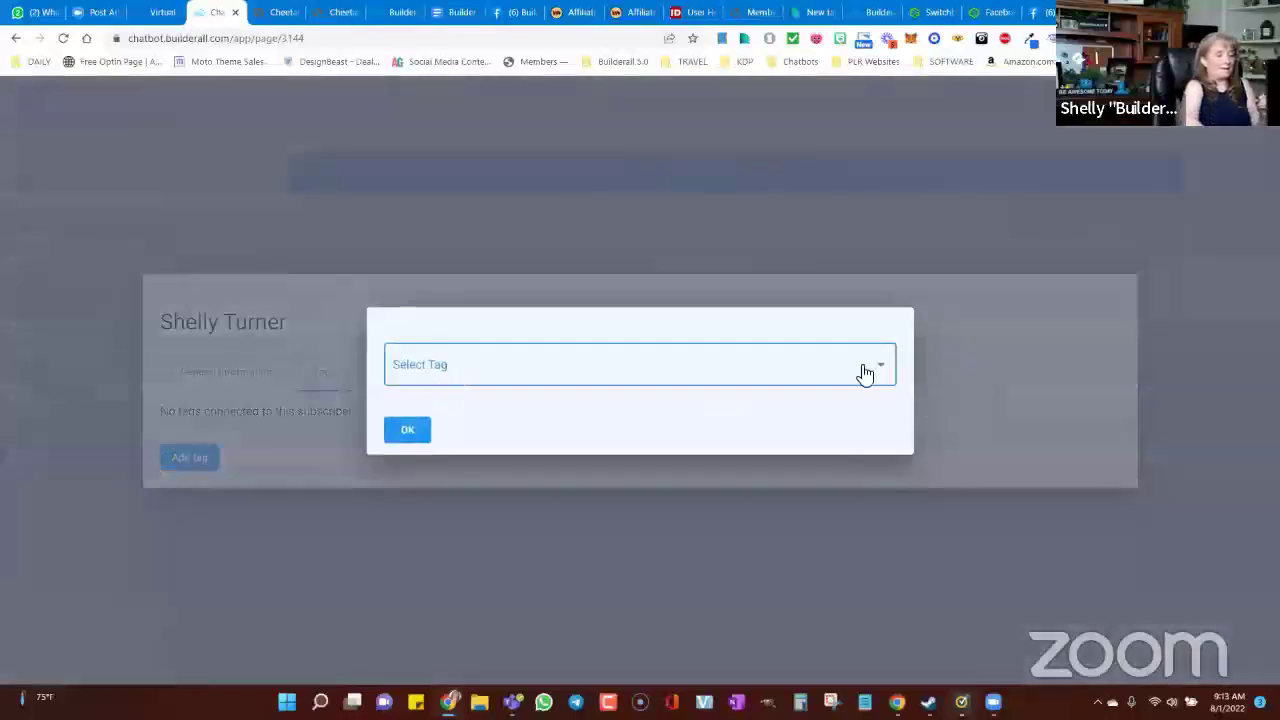
pyautogui.click(658, 481)
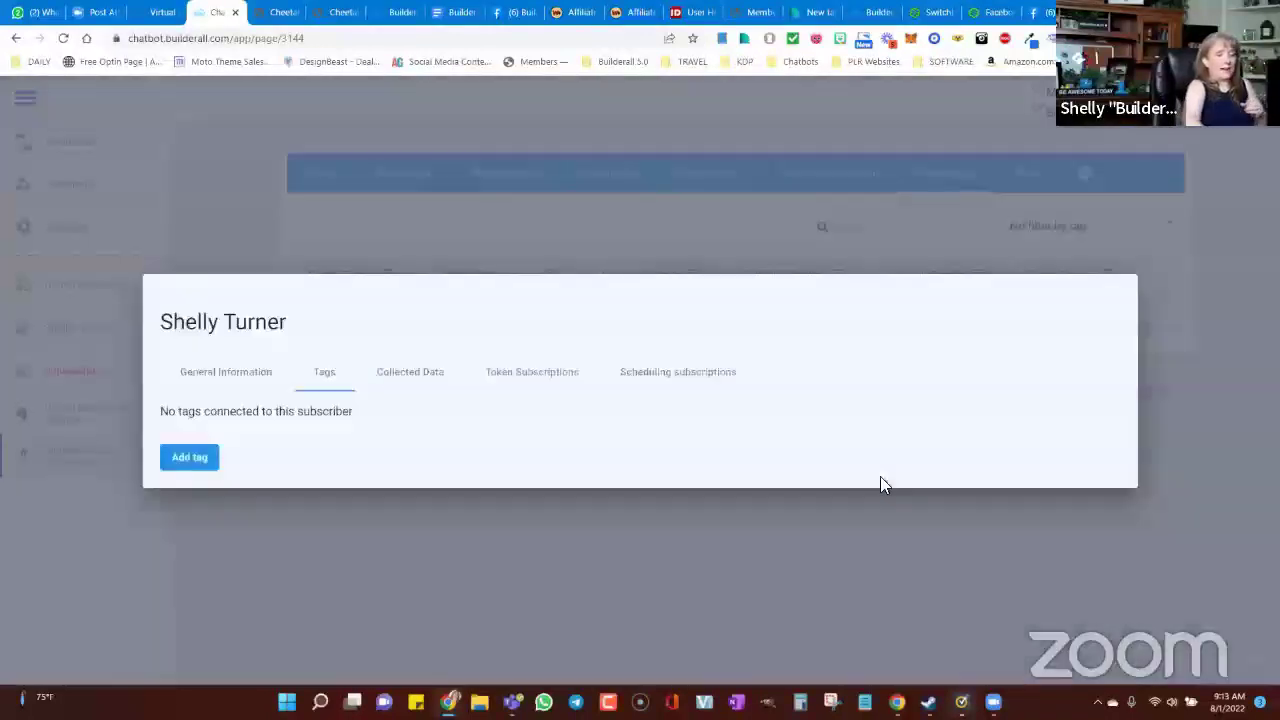
pyautogui.click(1186, 286)
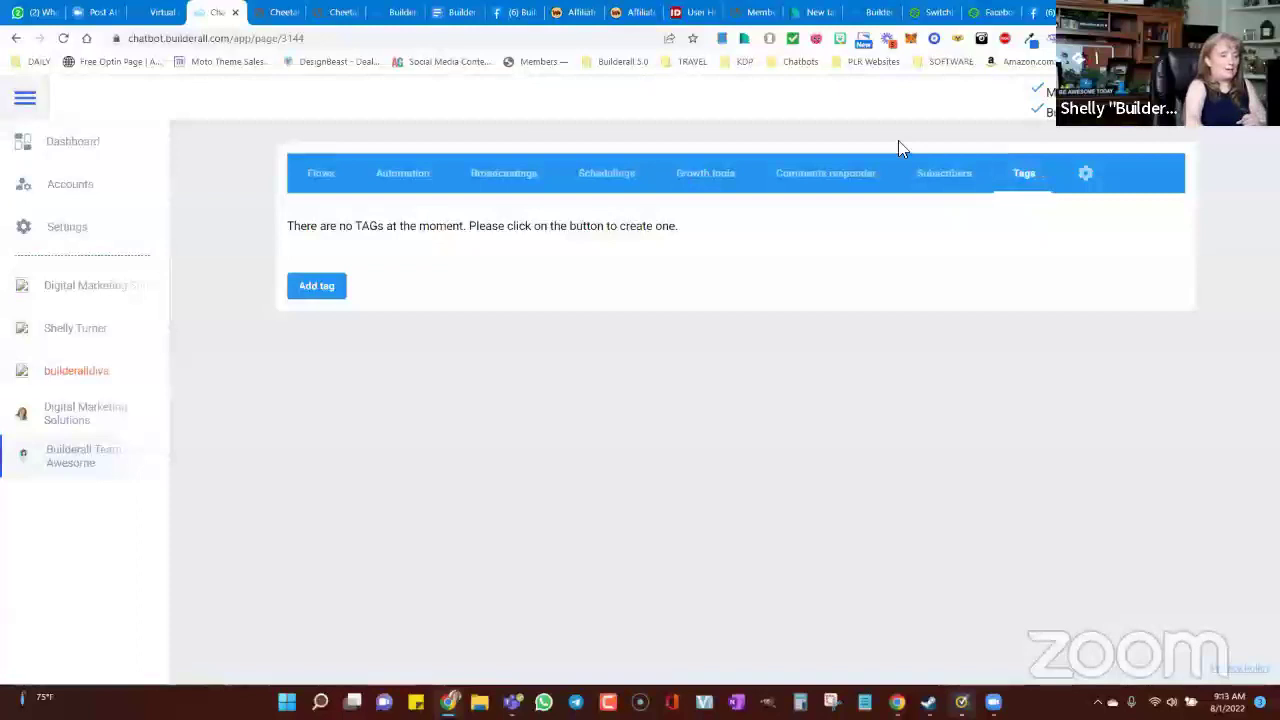
# Create a new chatbot tag named "Diva"
pyautogui.click(316, 285)
pyautogui.moveTo(626, 391); pyautogui.dragTo(560, 396)
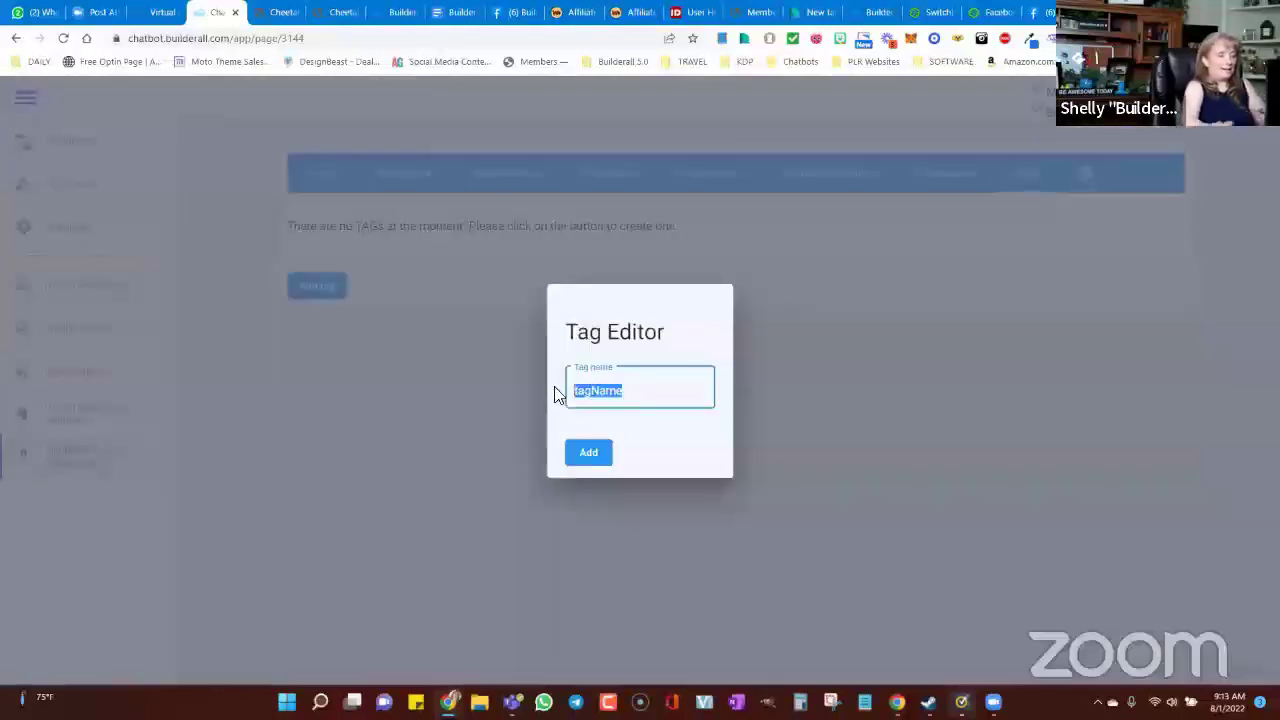
pyautogui.write('Diva')
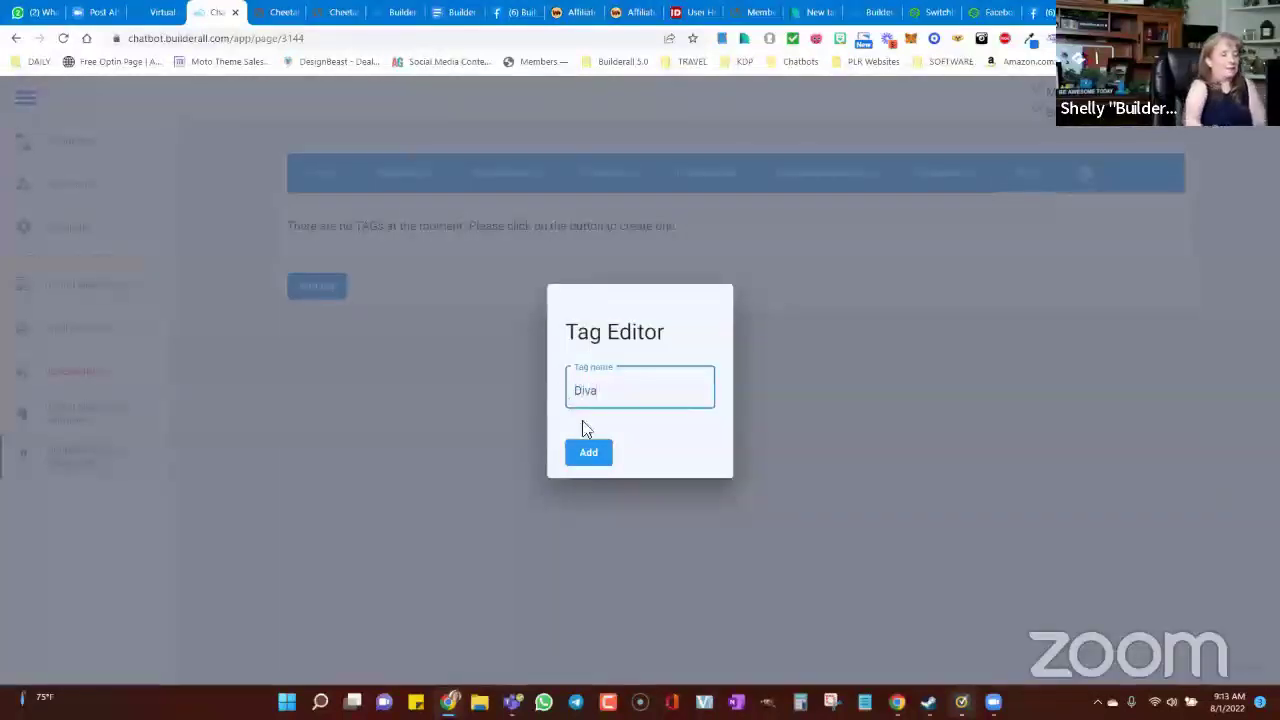
pyautogui.click(590, 455)
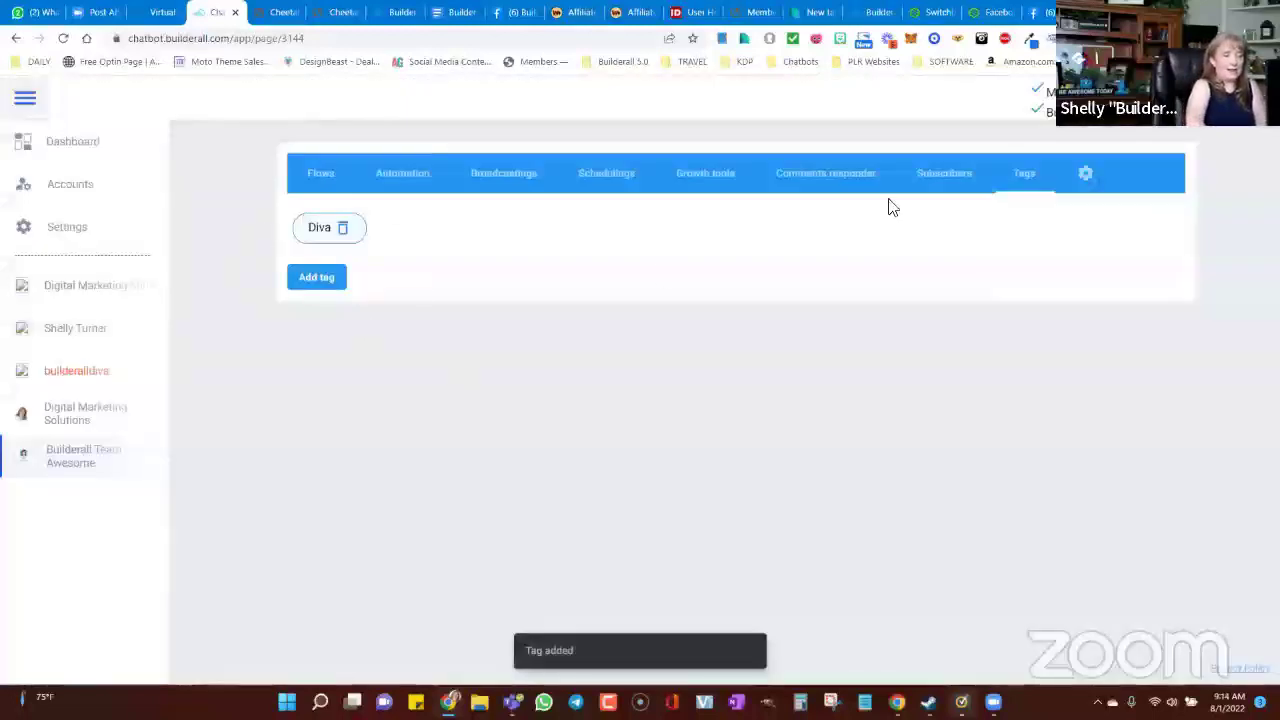
# Assign the "Diva" tag to the first subscriber in the list and close the subscriber's details
pyautogui.click(944, 173)
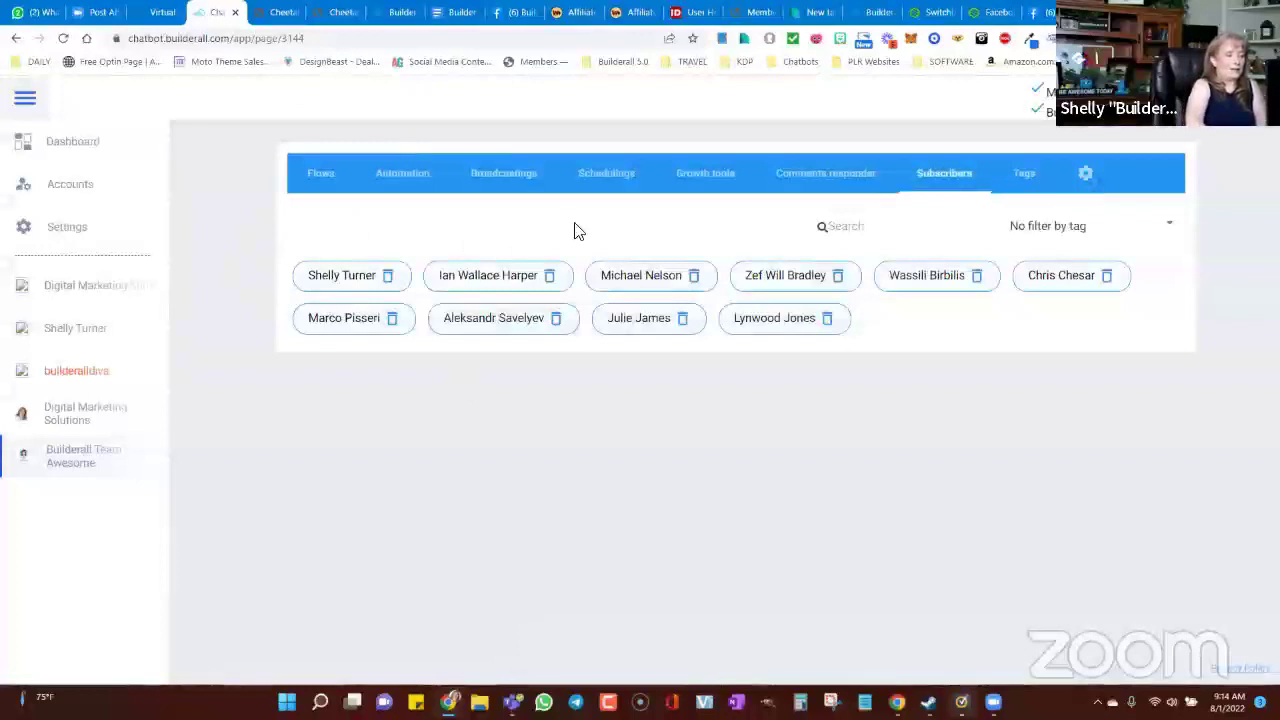
pyautogui.click(341, 275)
pyautogui.click(324, 330)
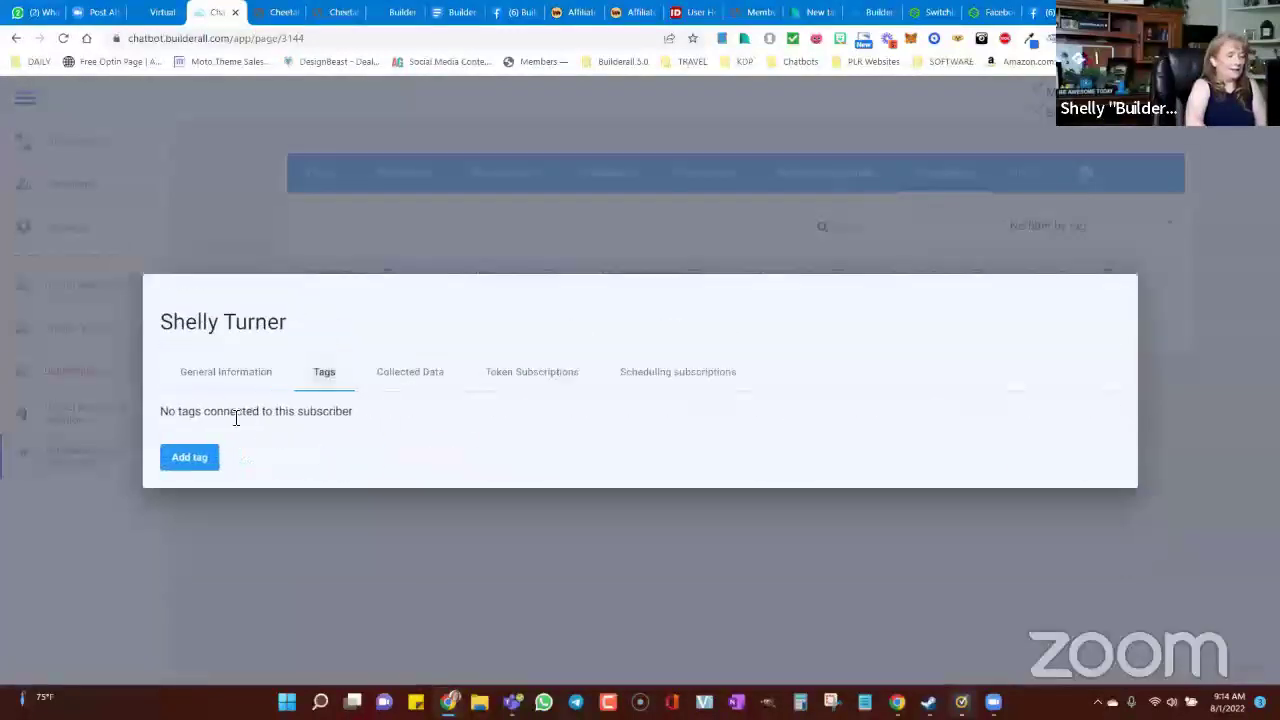
pyautogui.click(200, 461)
pyautogui.click(451, 371)
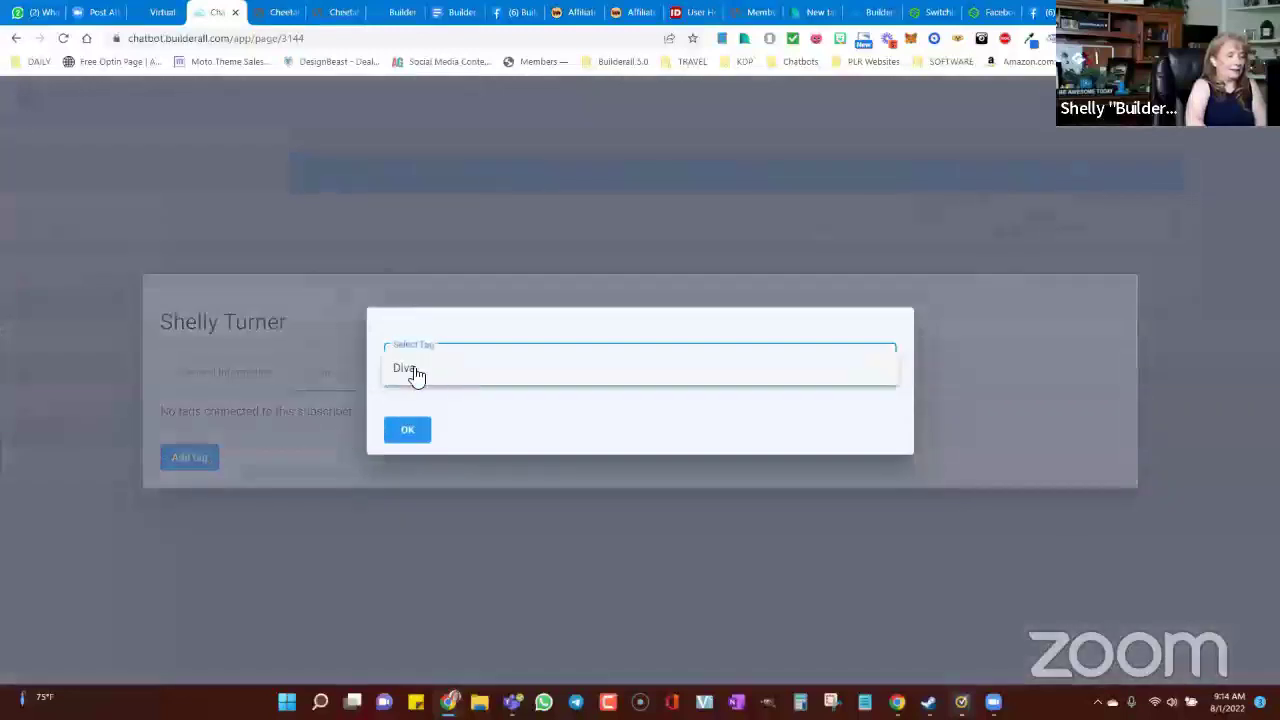
pyautogui.click(403, 371)
pyautogui.click(407, 429)
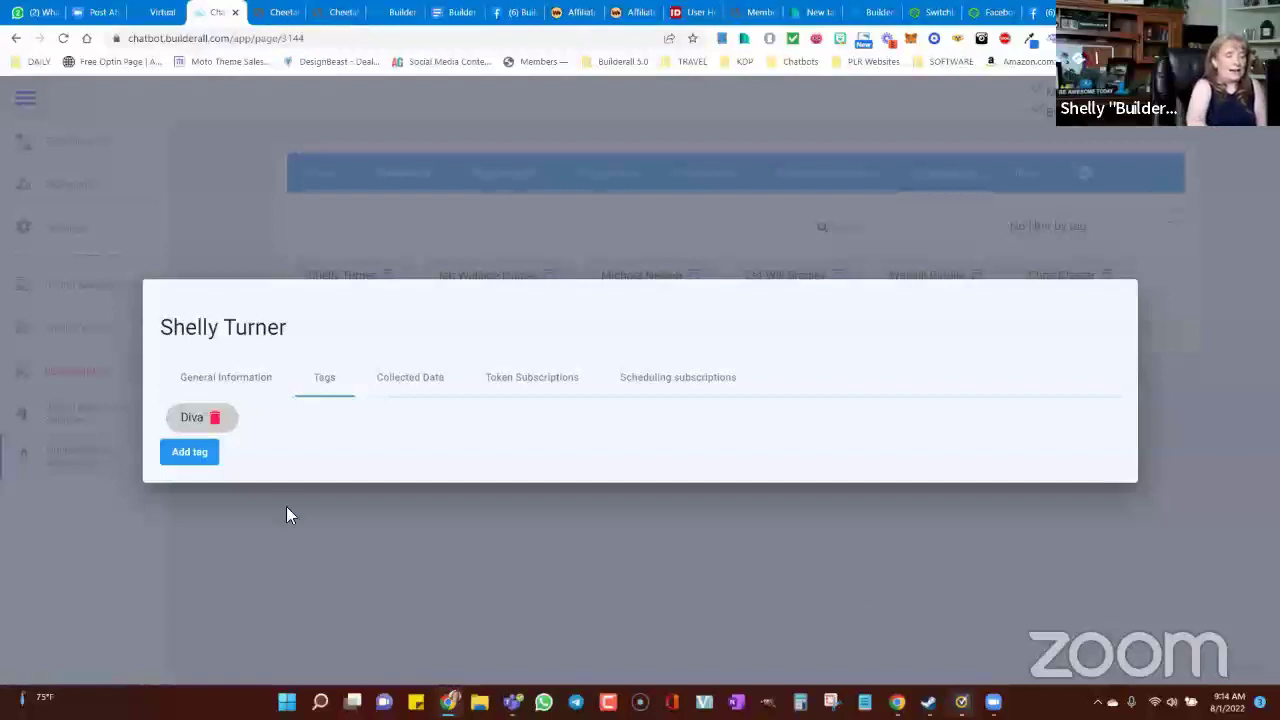
pyautogui.click(1152, 326)
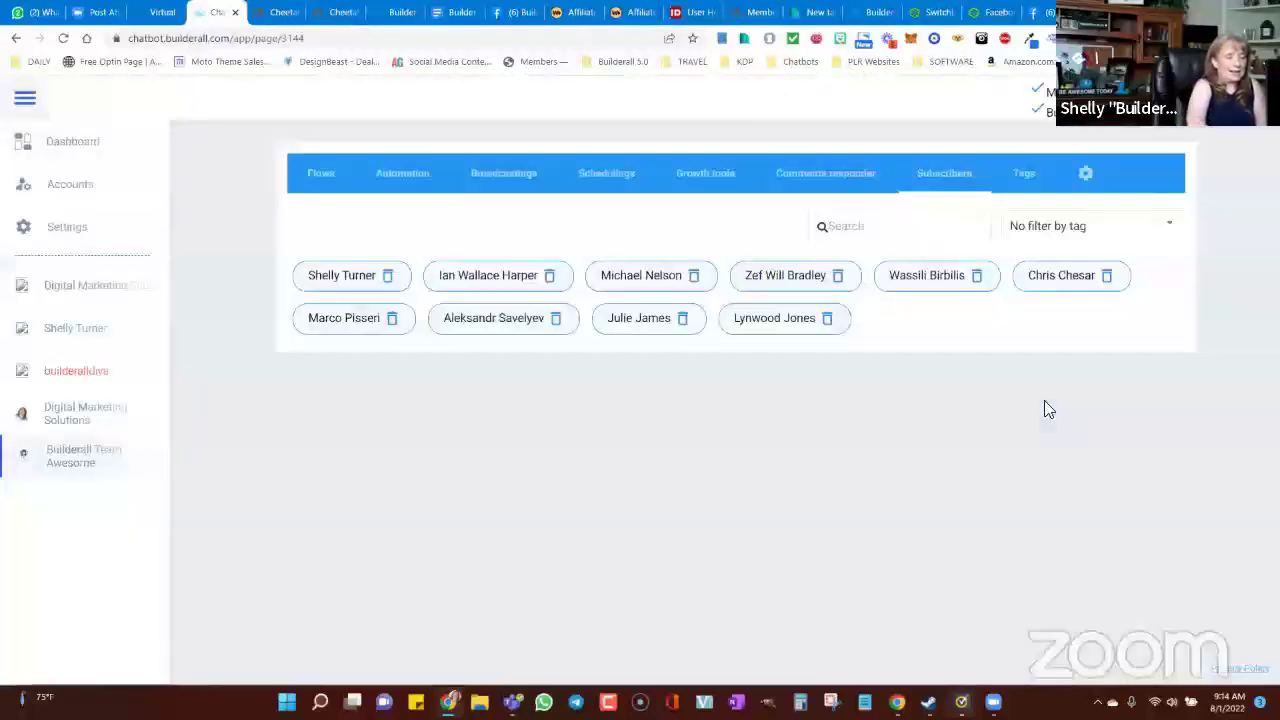
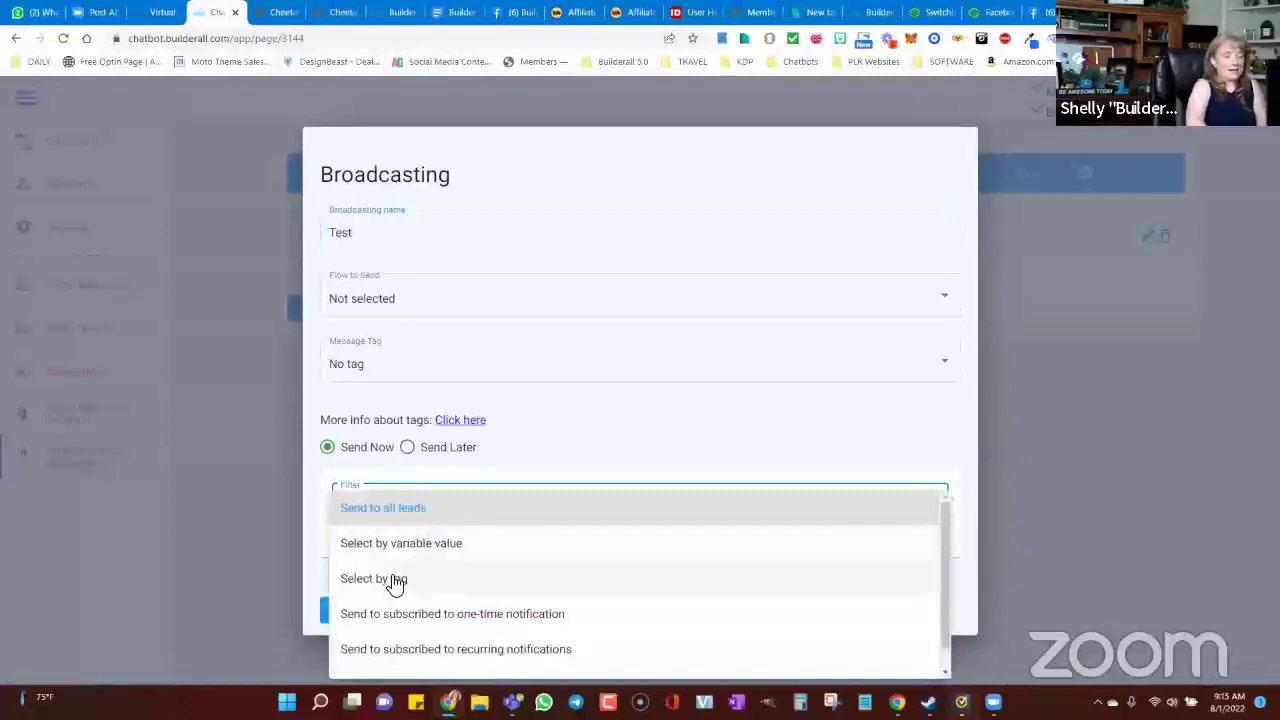
# Filter the "Test" broadcast by tag with the condition "Lead have tag" and the tag "Diva", and close the broadcast settings
pyautogui.click(450, 580)
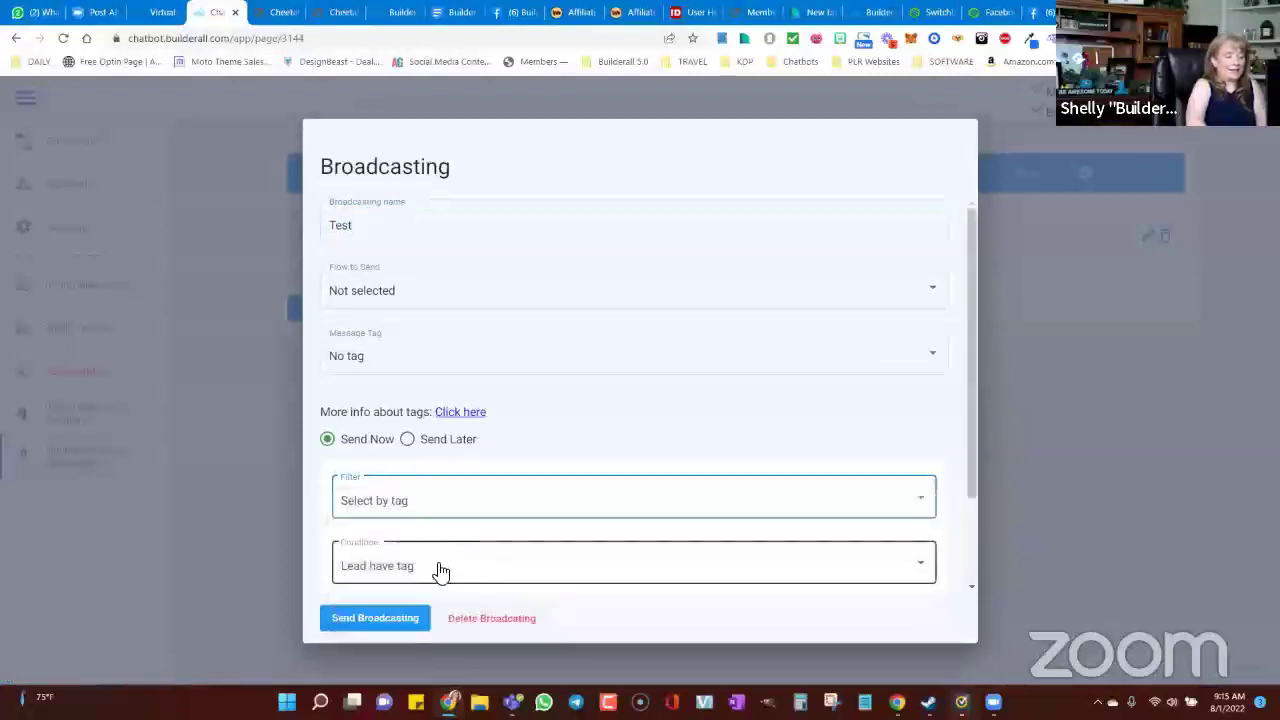
pyautogui.click(441, 568)
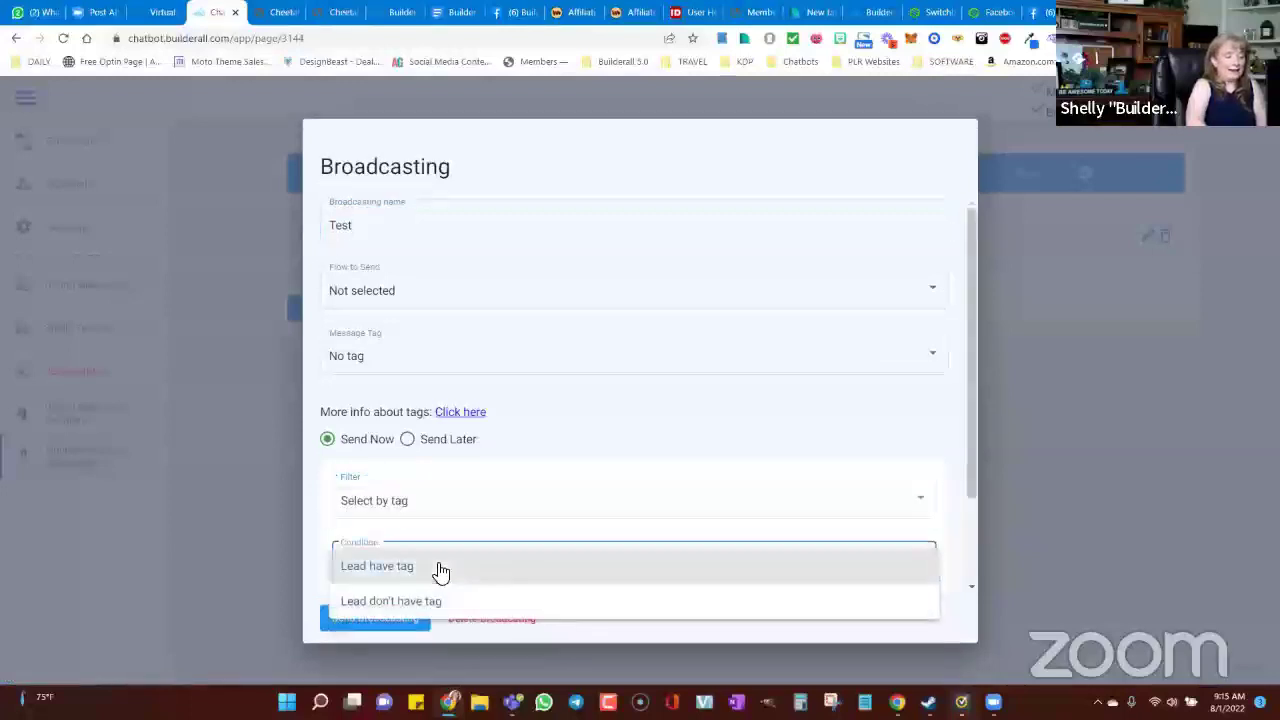
pyautogui.click(1120, 540)
pyautogui.scroll(-2, 526, 477)
pyautogui.click(529, 528)
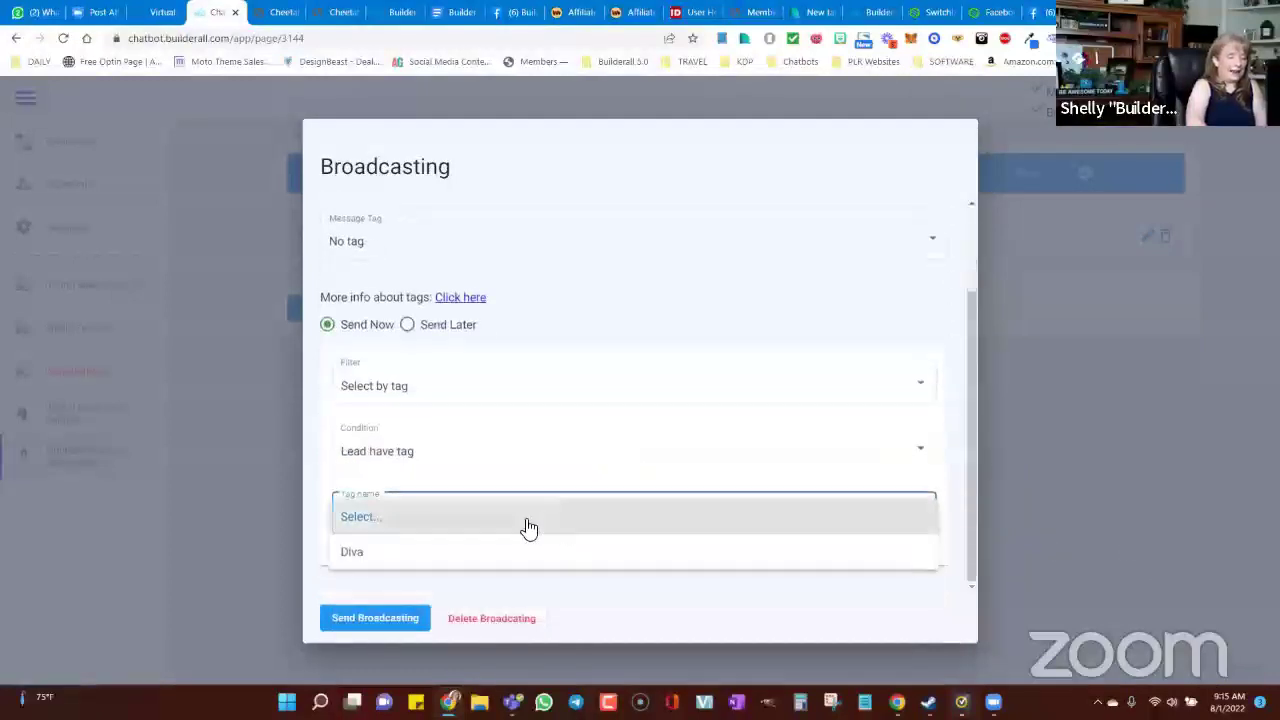
pyautogui.click(374, 550)
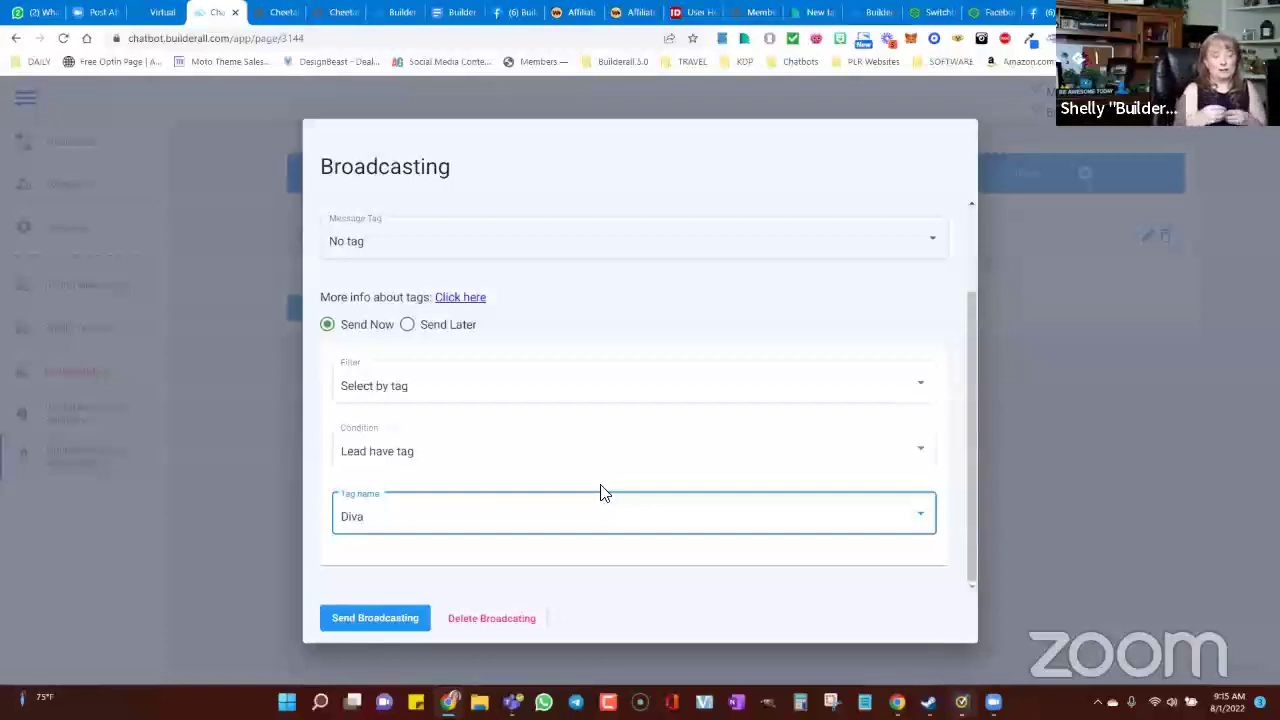
pyautogui.click(1202, 419)
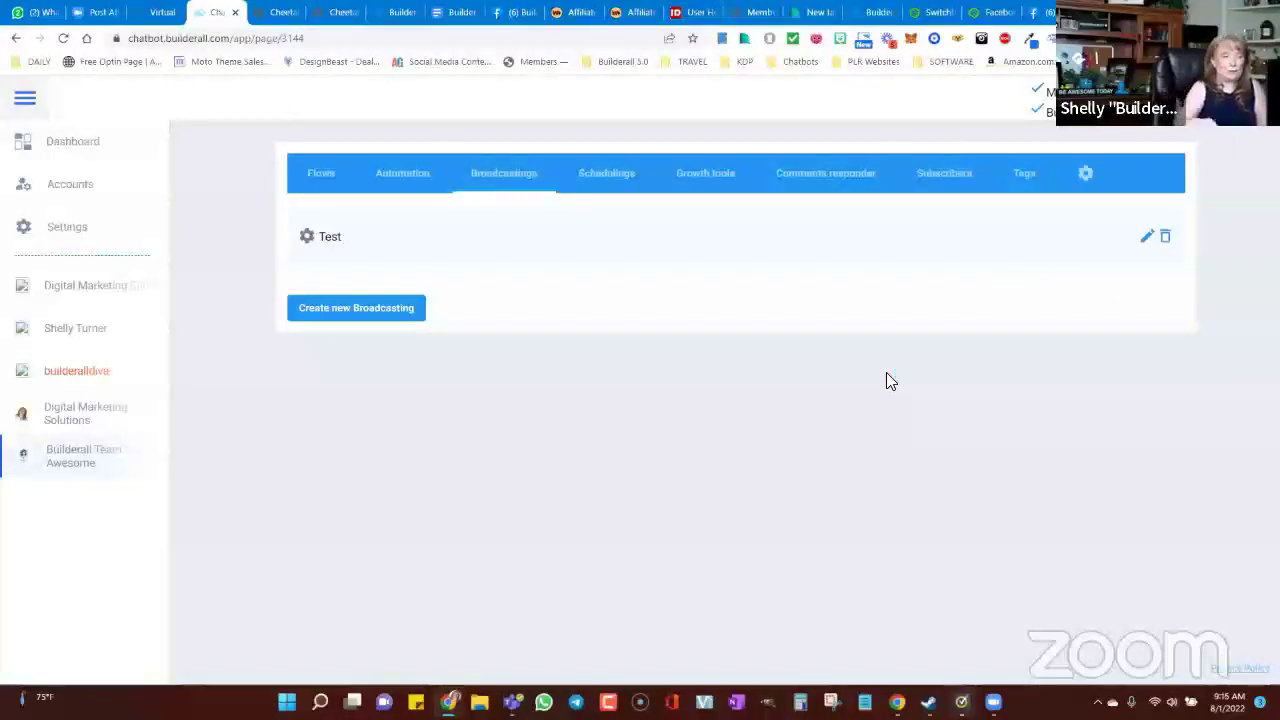
# Examine the tag options in the Messenger reply rule for the phrase "feedback" and close the rule editor
pyautogui.click(397, 175)
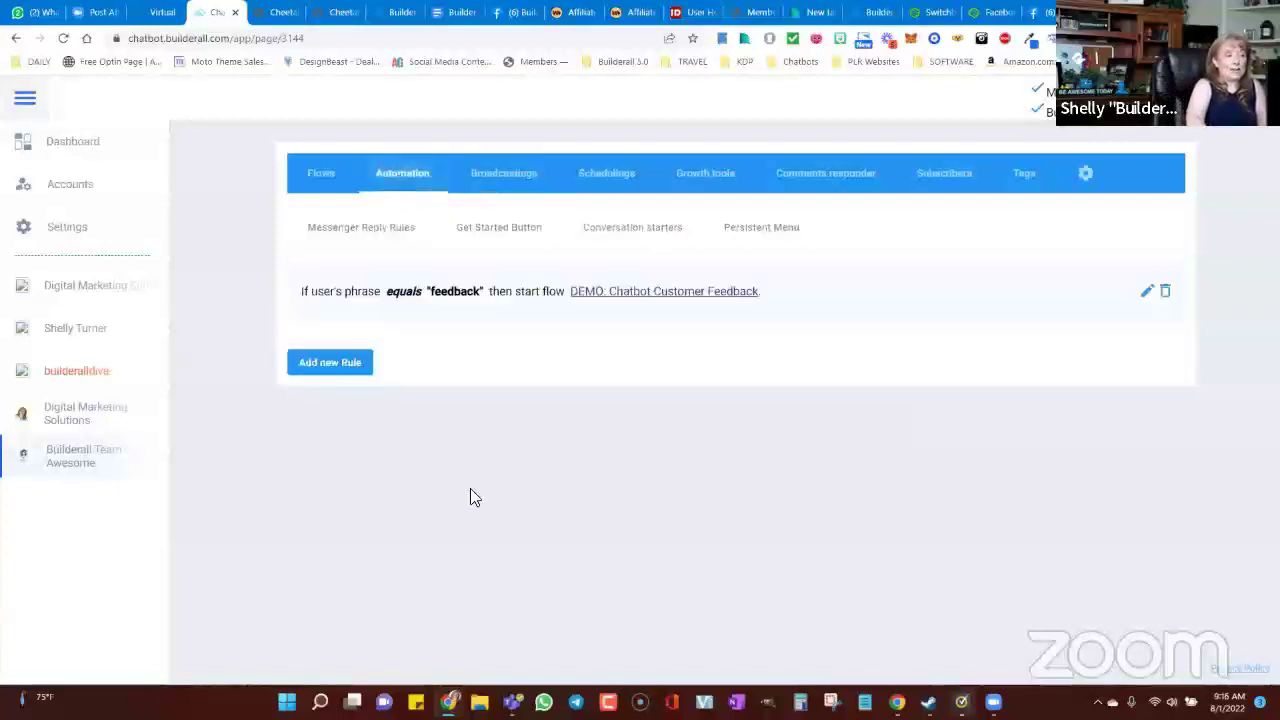
pyautogui.click(352, 230)
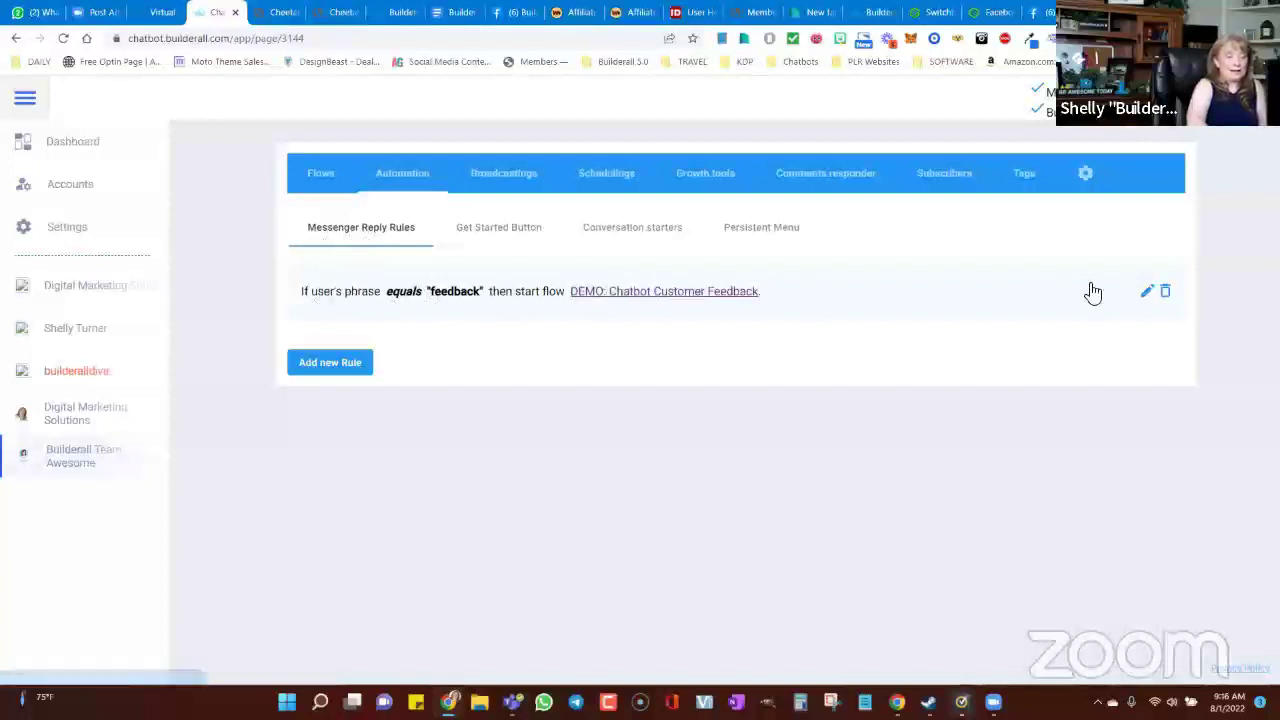
pyautogui.click(1146, 291)
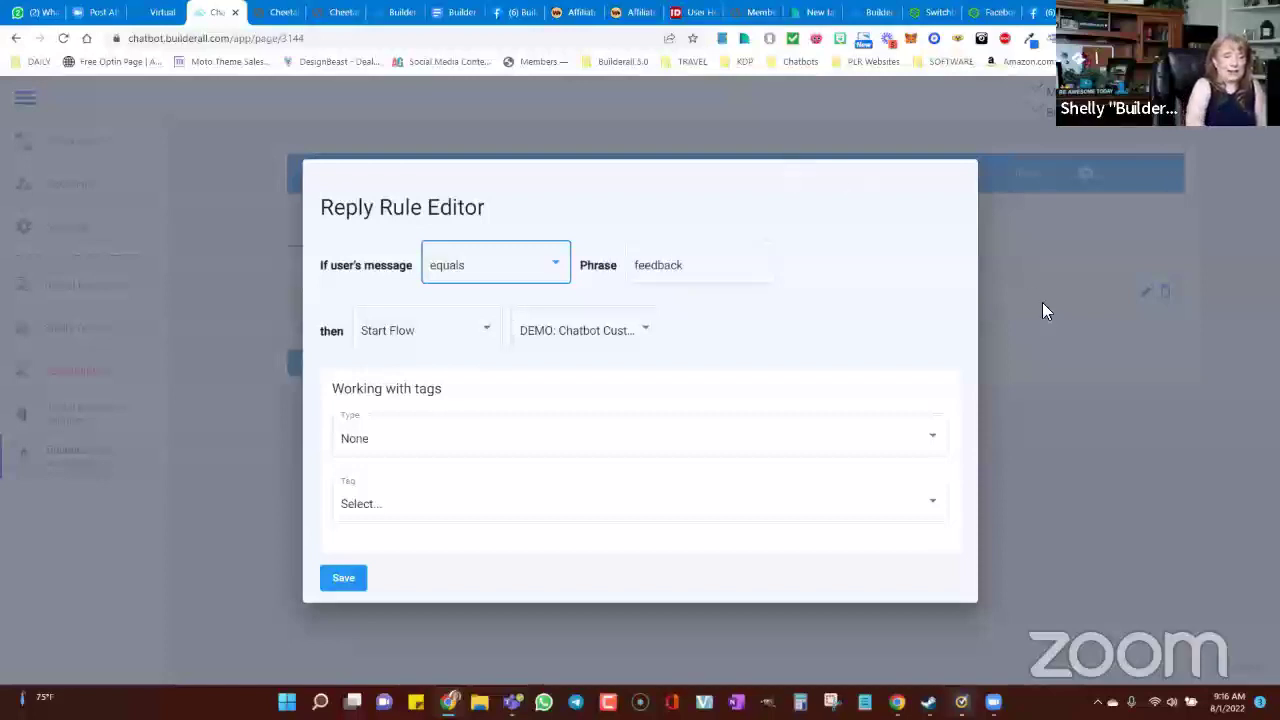
pyautogui.click(1080, 420)
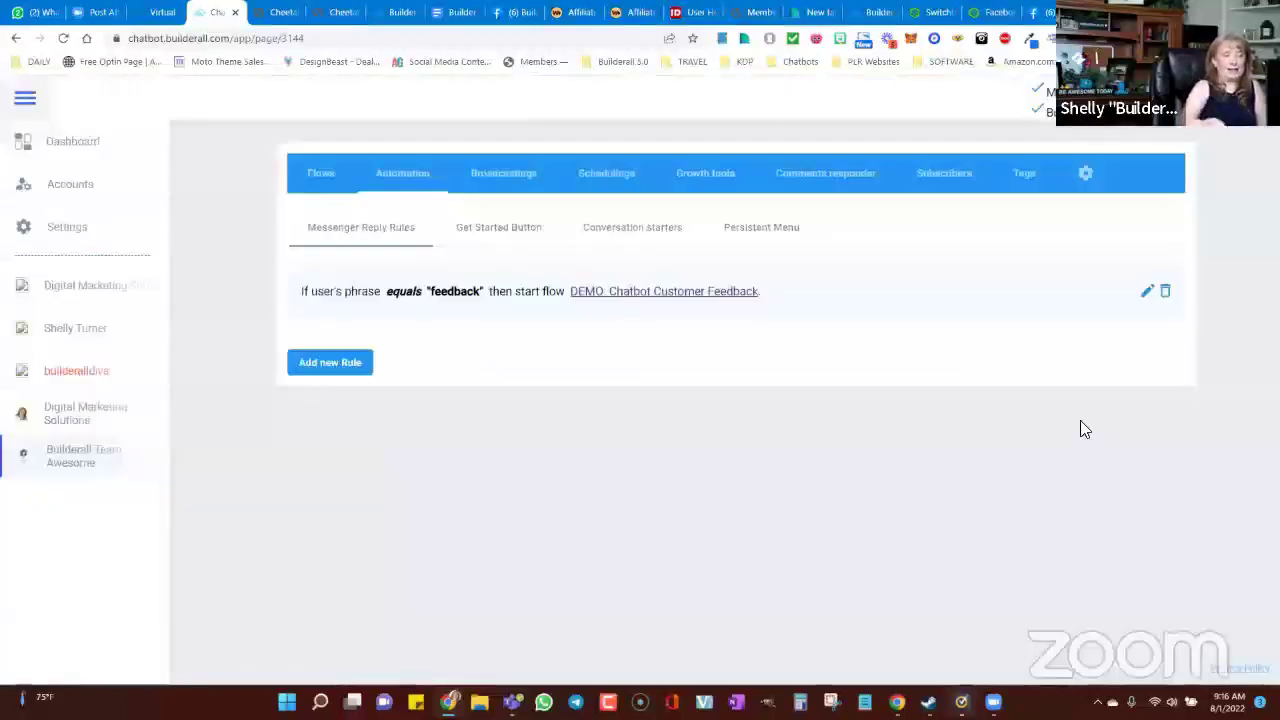
# Switch to Facebook and open the Builderall Team Awesome page through the site search
pyautogui.click(512, 14)
pyautogui.click(230, 110)
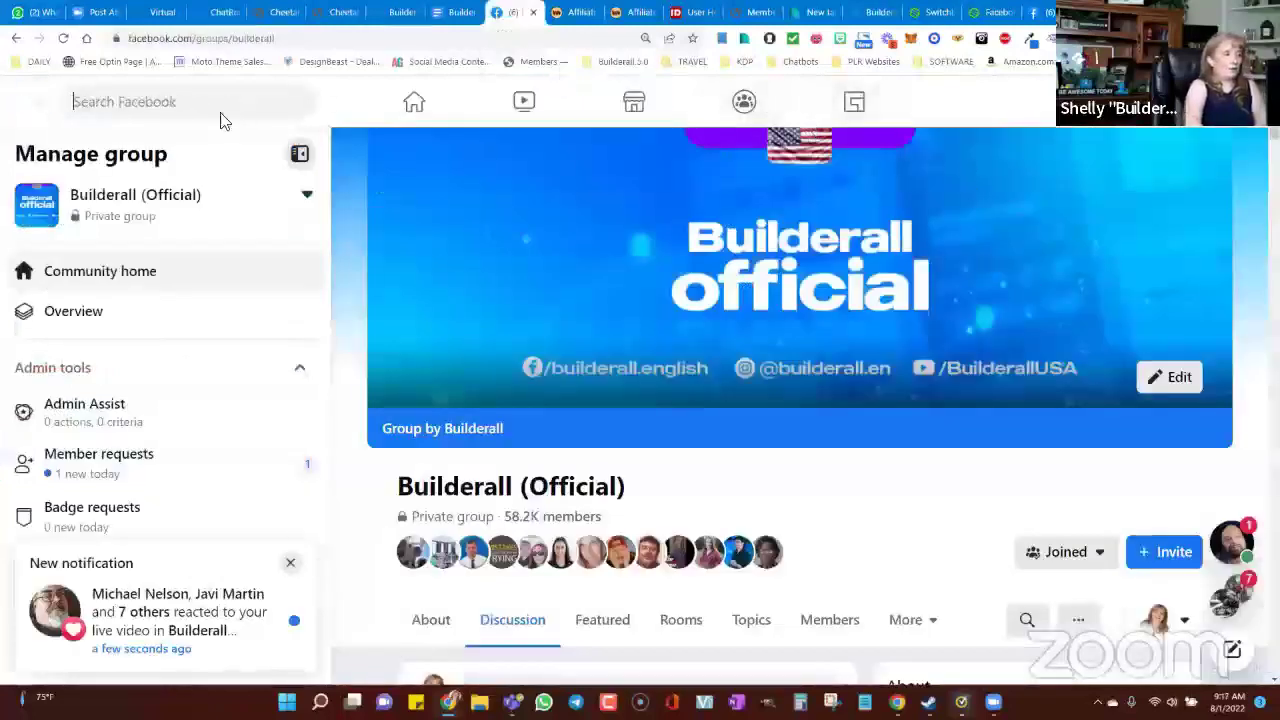
pyautogui.click(171, 206)
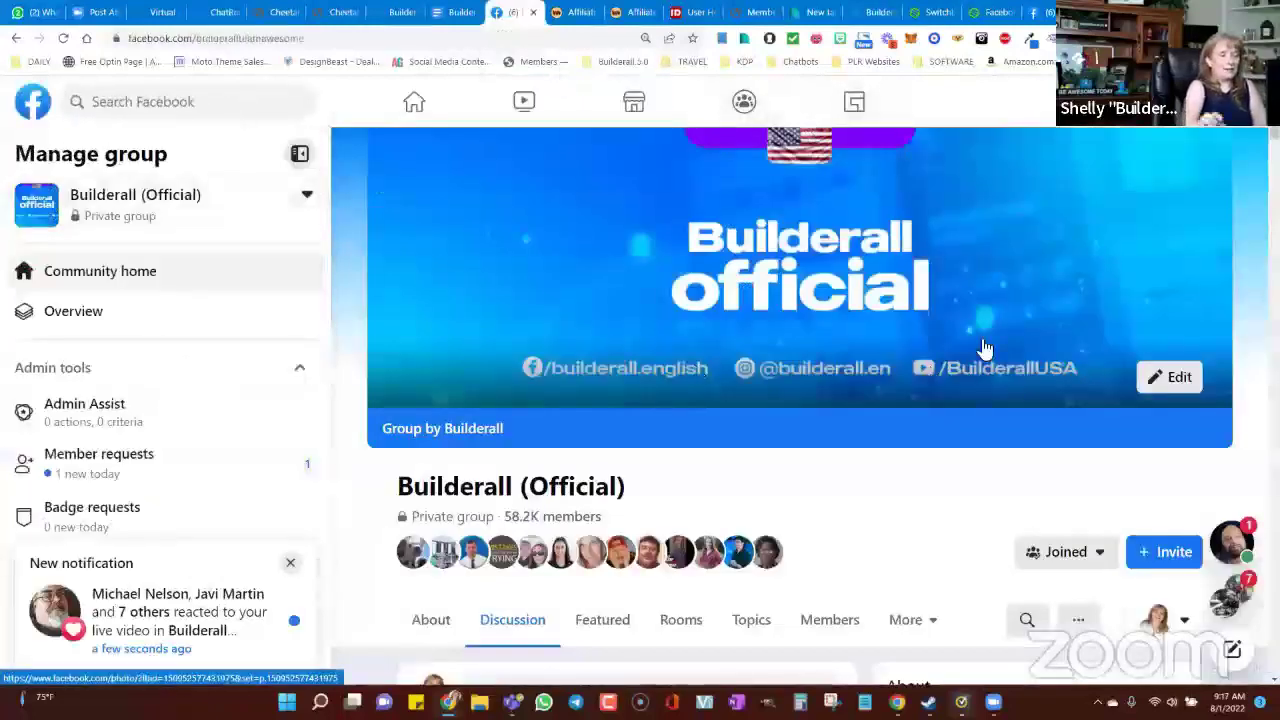